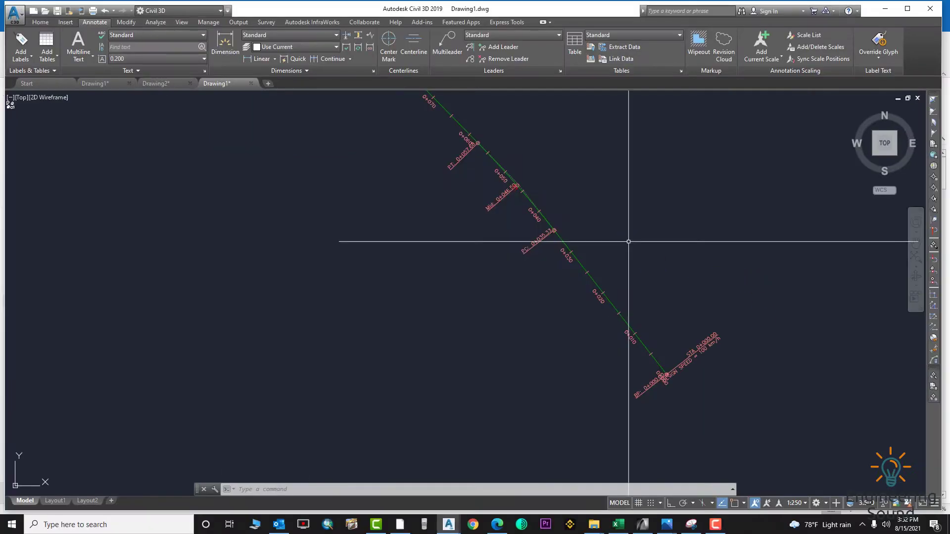
Examine the station and geometry point labels along the alignment, and the profile view beside it
scroll(554, 264, down, 2)
scroll(554, 264, up, 2)
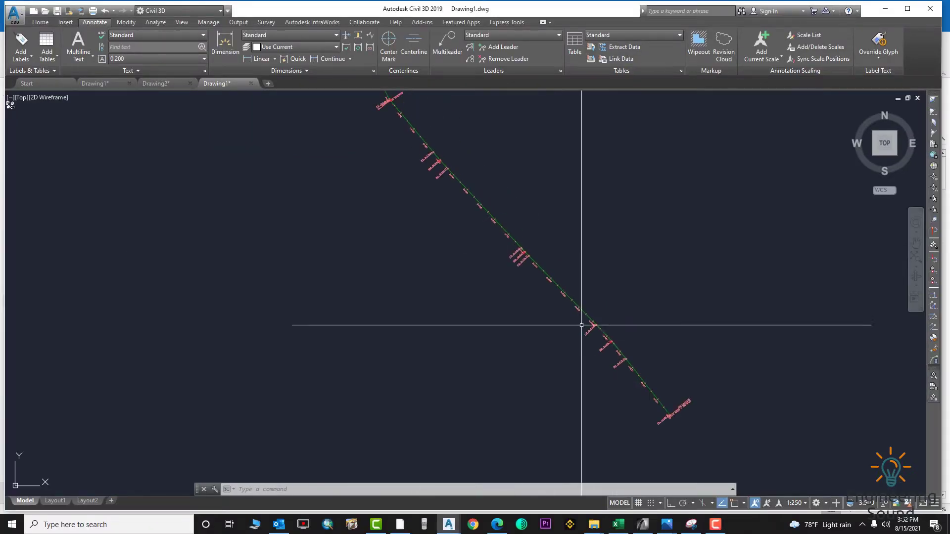
scroll(537, 296, up, 1)
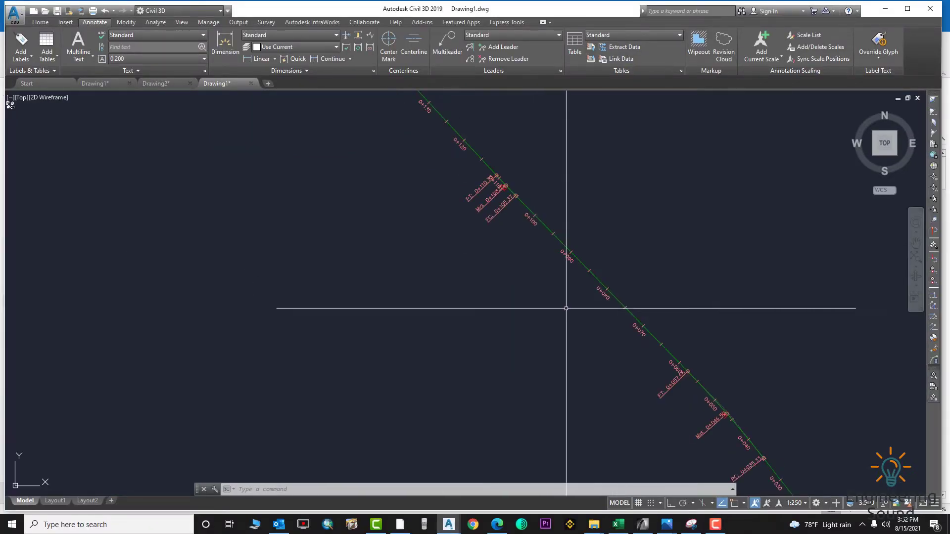
scroll(566, 310, down, 3)
scroll(624, 294, up, 3)
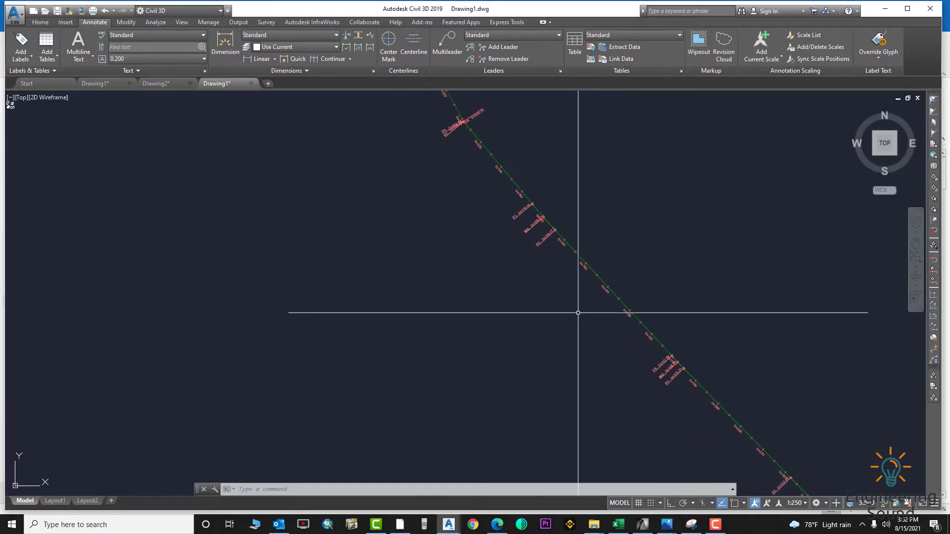
middle_drag(608, 286, 541, 313)
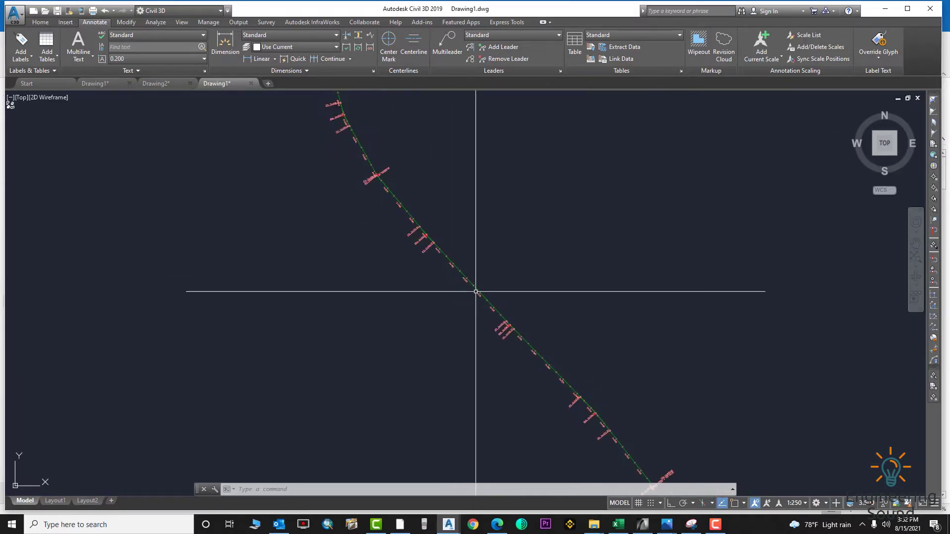
scroll(547, 354, up, 5)
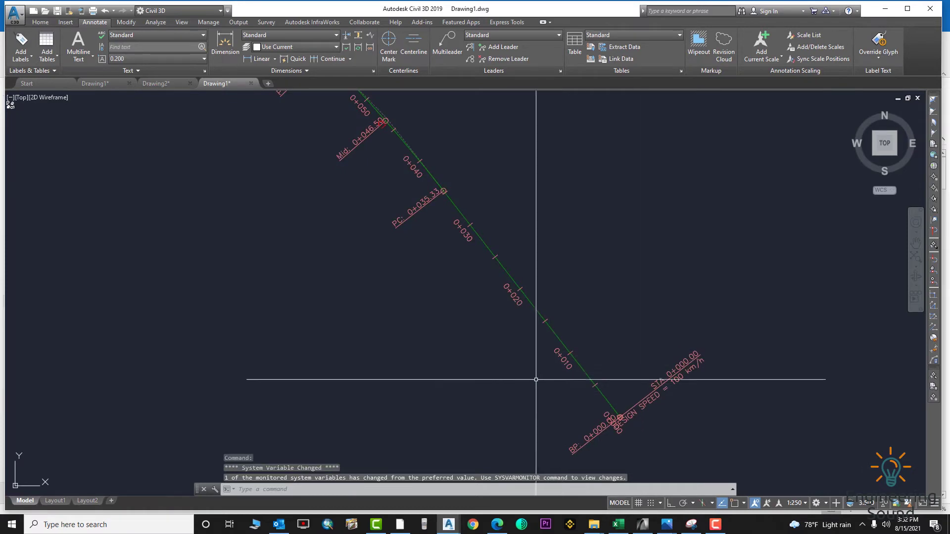
scroll(509, 381, down, 6)
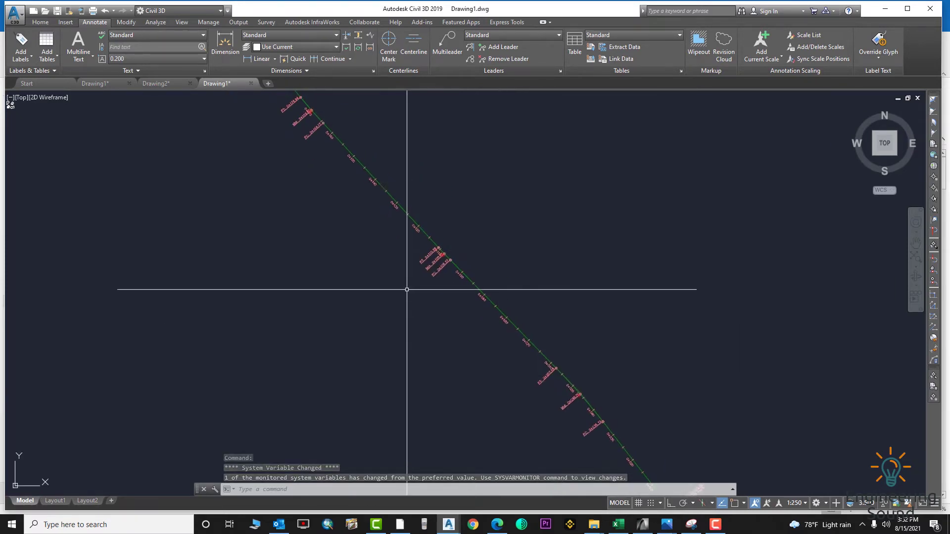
scroll(530, 359, down, 5)
scroll(571, 359, up, 4)
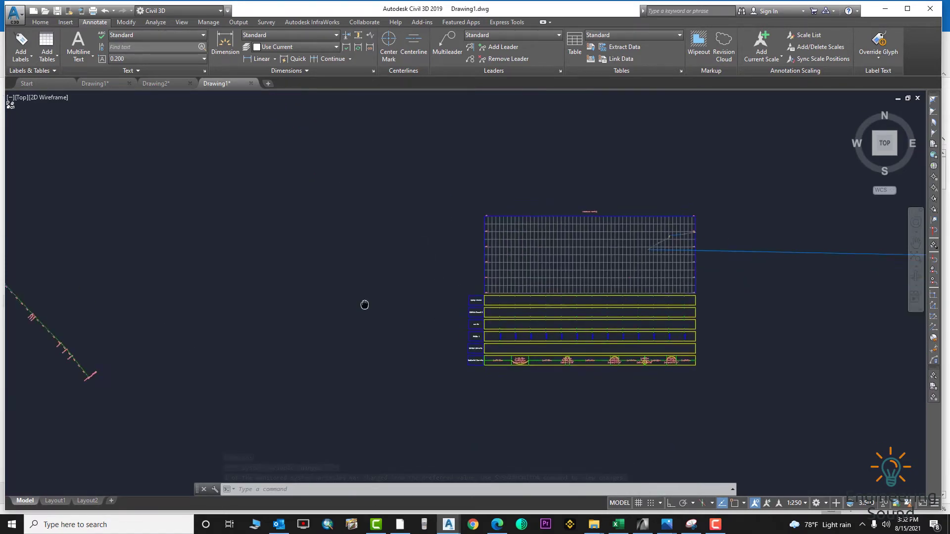
click(401, 230)
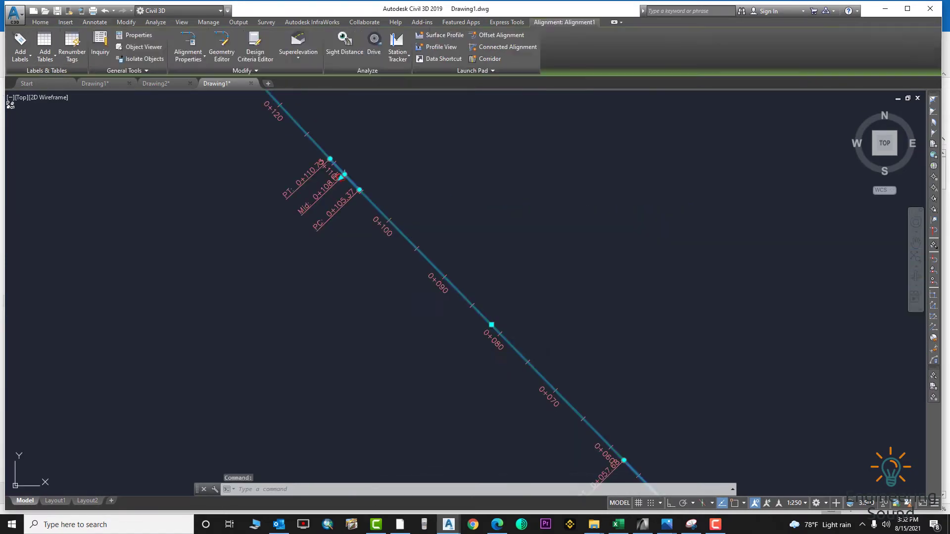
click(29, 62)
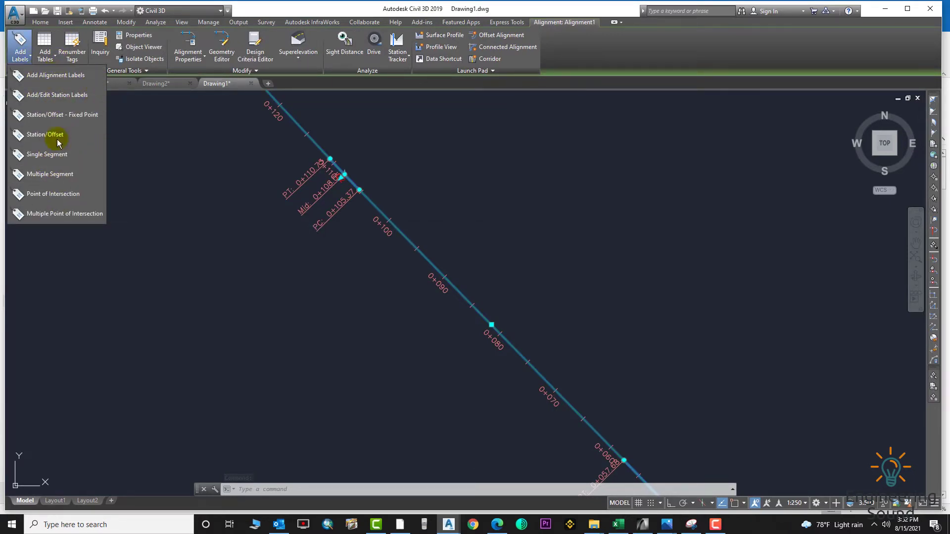
key(Escape)
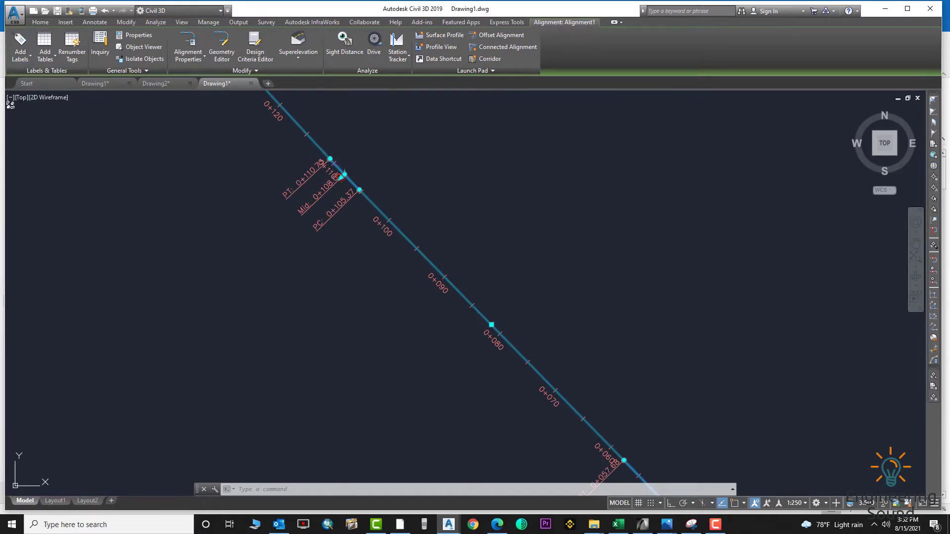
key(Escape)
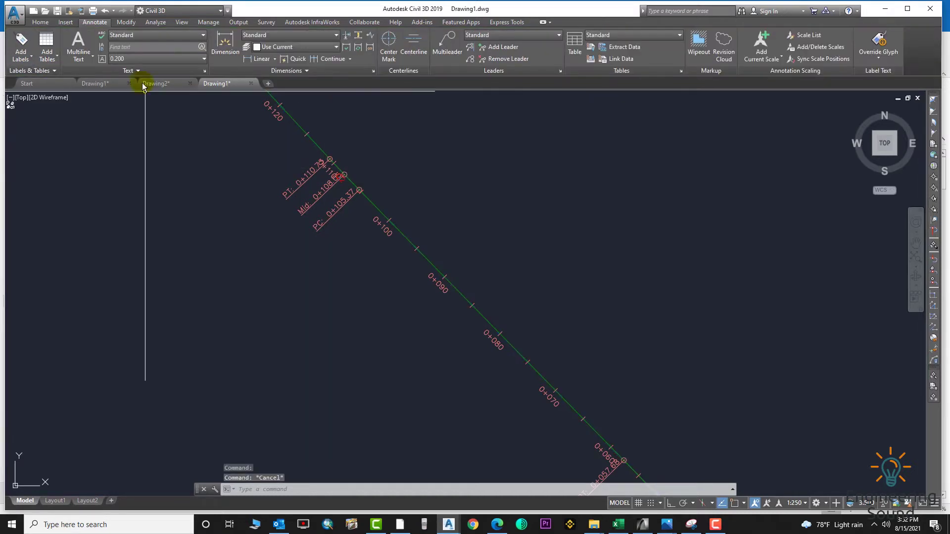
Start adding labels with the feature set to Alignment and the label type set to Station Offset - Fixed Point
click(29, 42)
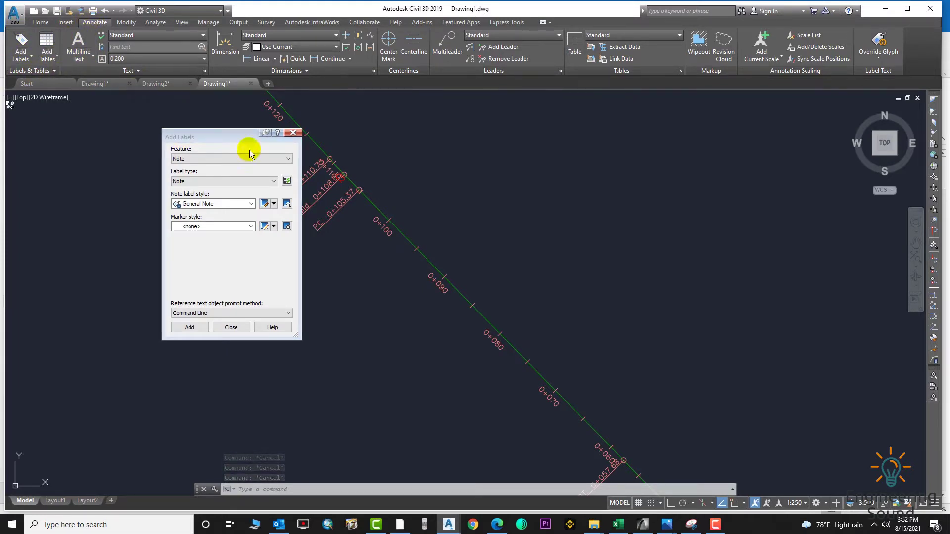
click(212, 159)
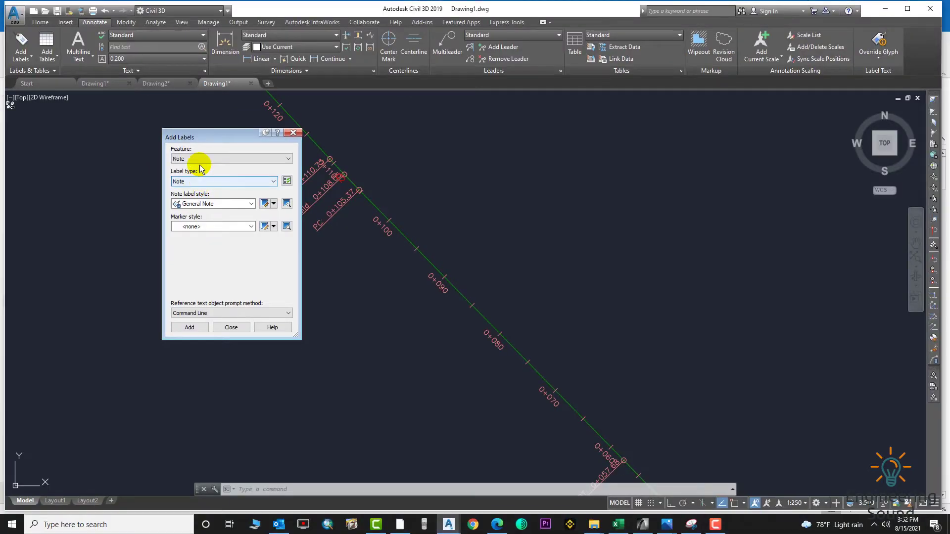
click(205, 155)
click(197, 181)
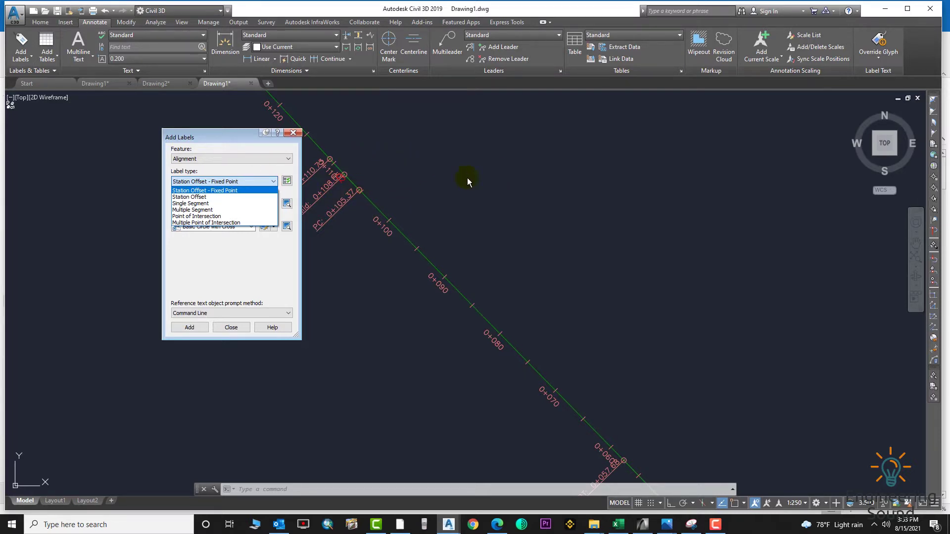
click(208, 191)
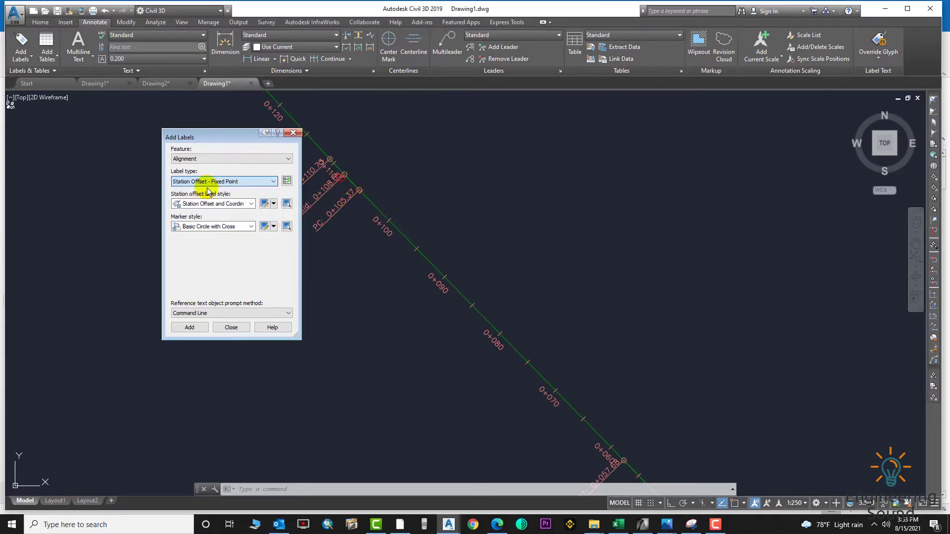
Use the Station Offset and Coordinates label style with the Basic Circle with Cross marker style
click(235, 204)
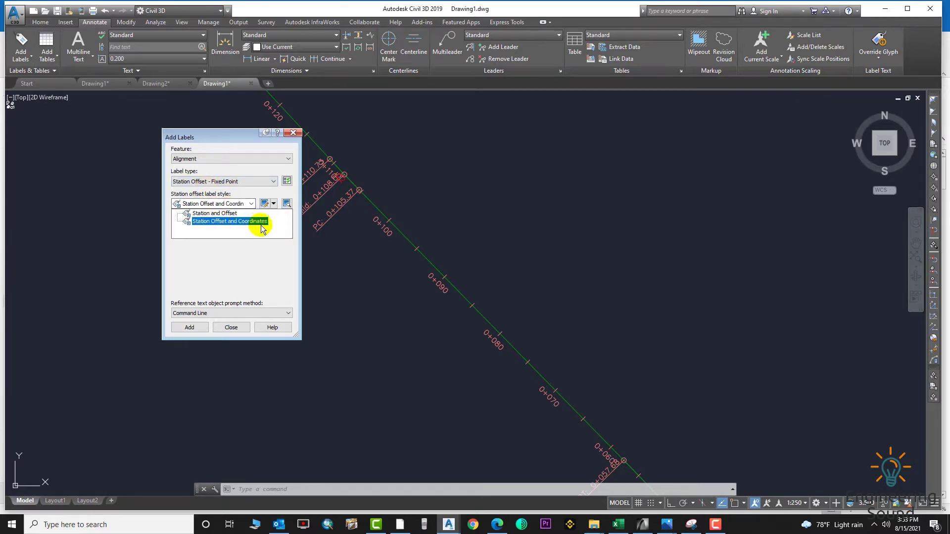
click(218, 257)
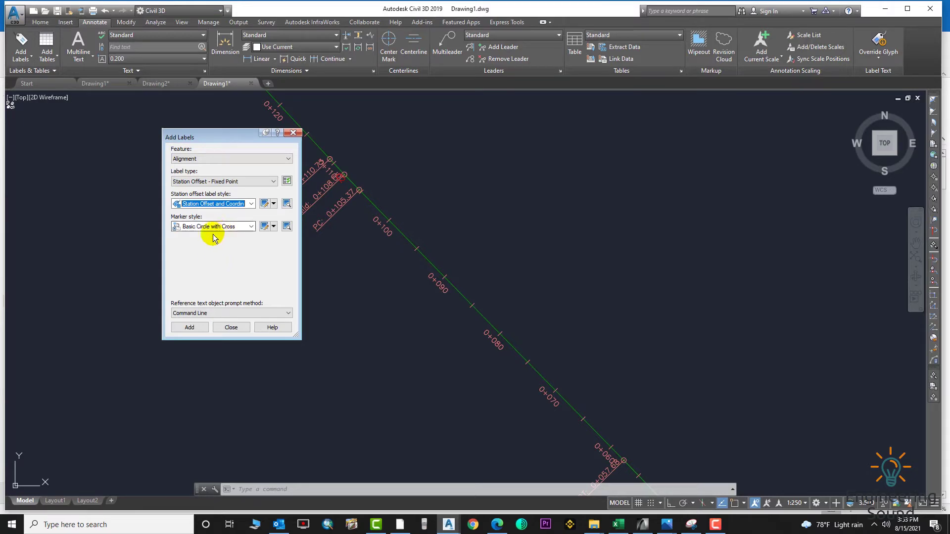
click(227, 229)
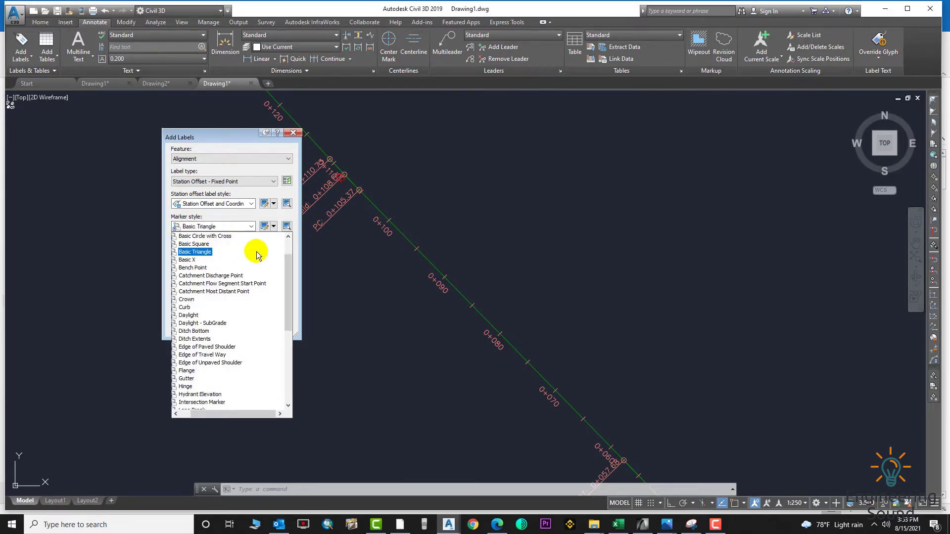
click(302, 254)
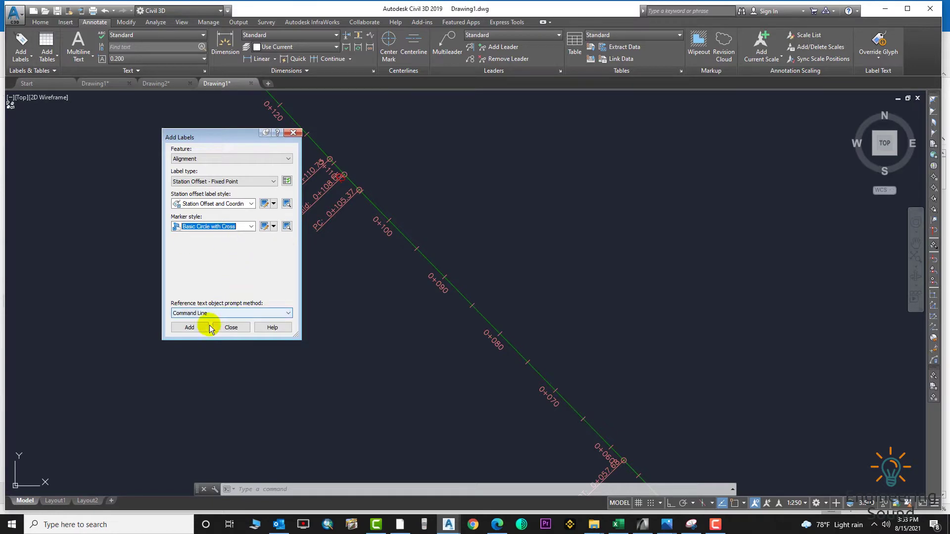
Begin placing the fixed-point label and select the alignment near station 0+010 as its reference
click(188, 330)
scroll(393, 265, down, 3)
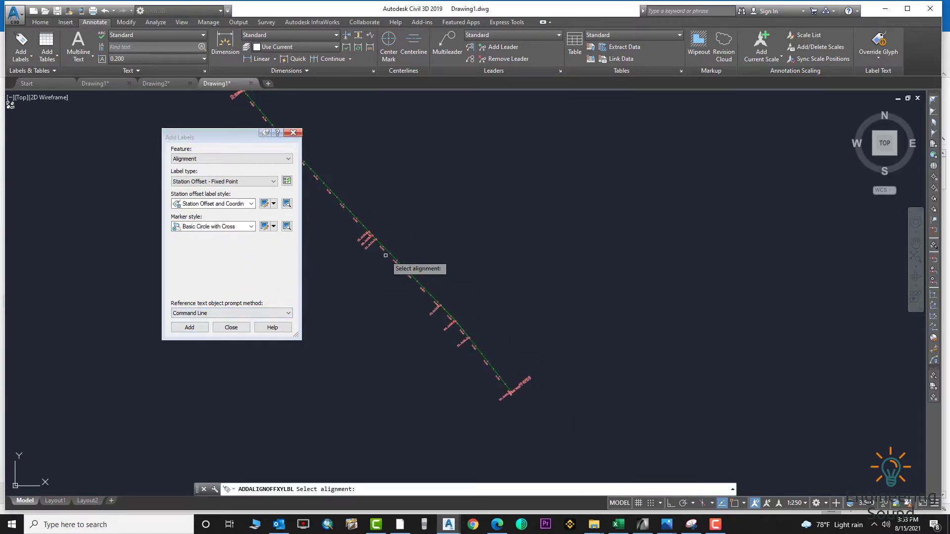
middle_drag(392, 265, 539, 322)
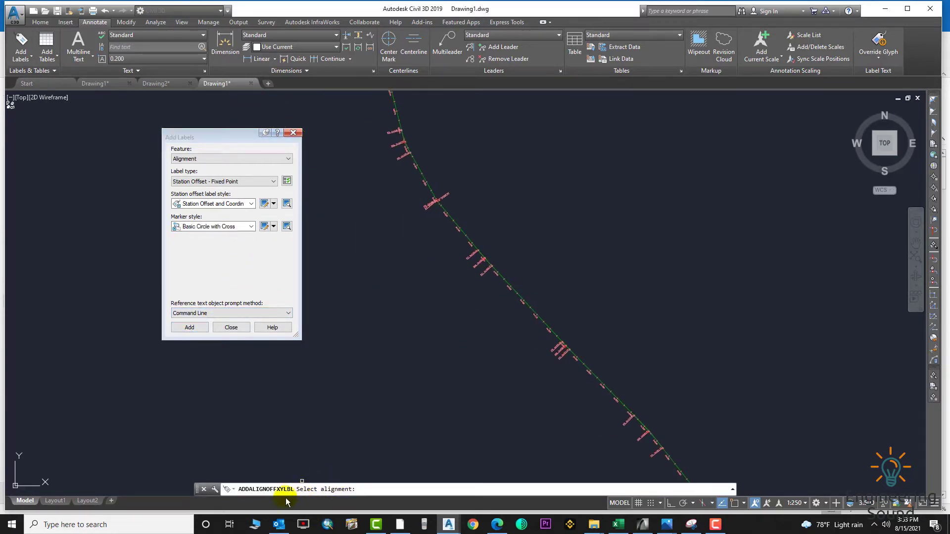
scroll(354, 329, down, 2)
scroll(435, 346, up, 5)
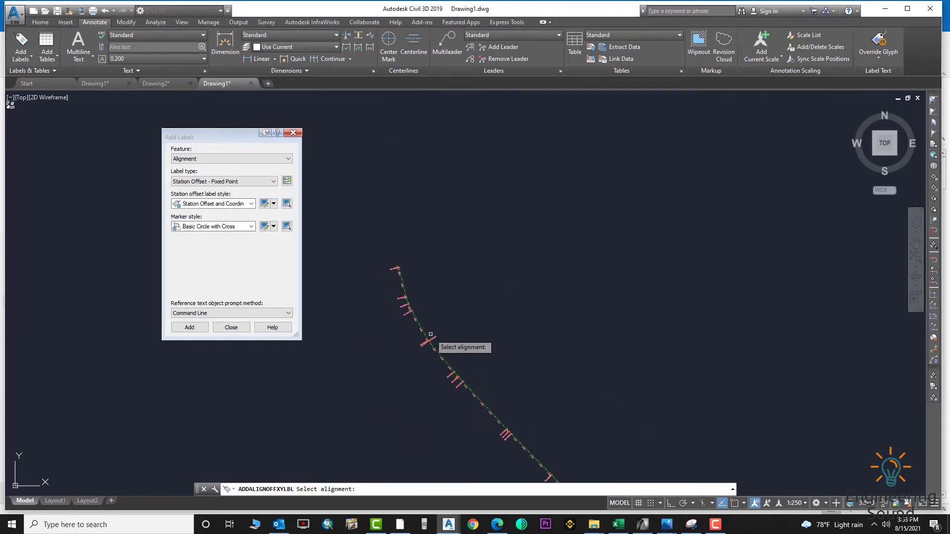
scroll(390, 296, up, 2)
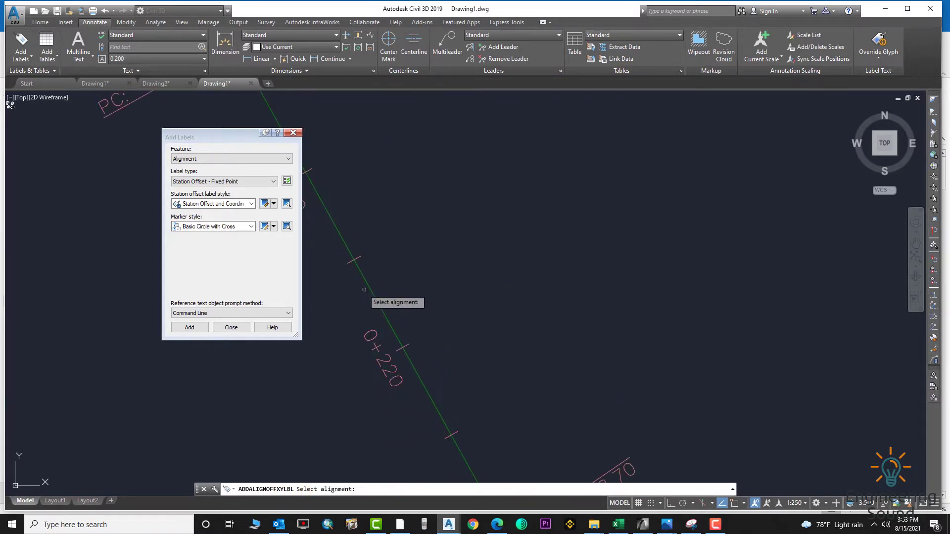
scroll(393, 302, down, 4)
scroll(442, 341, up, 4)
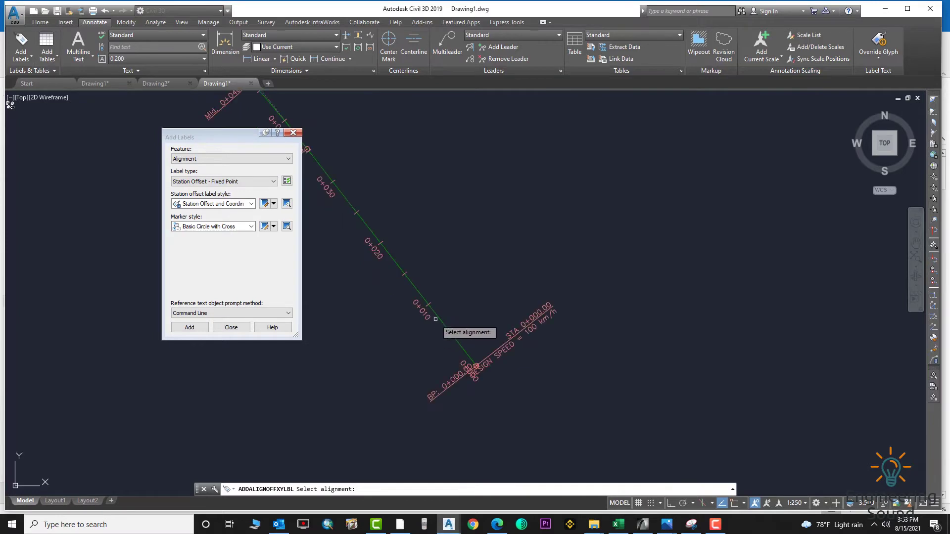
click(405, 286)
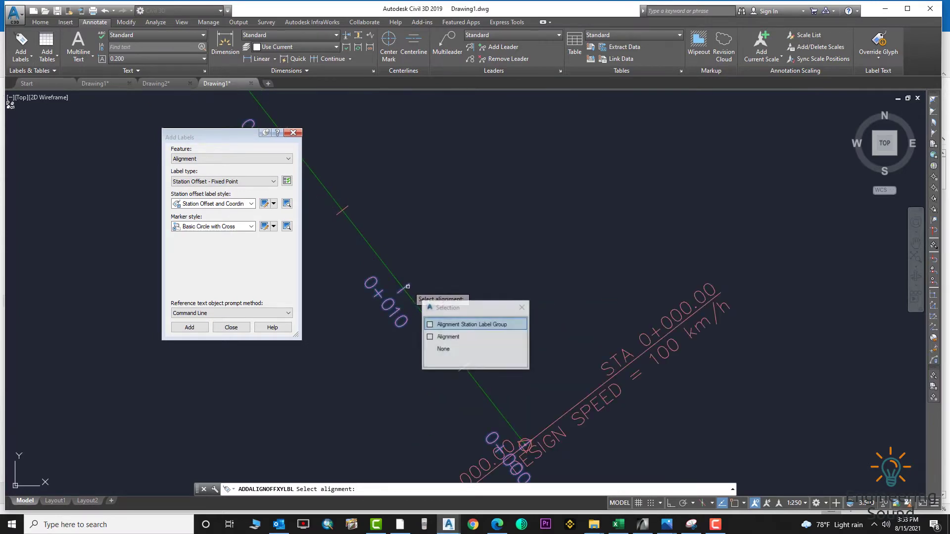
click(453, 336)
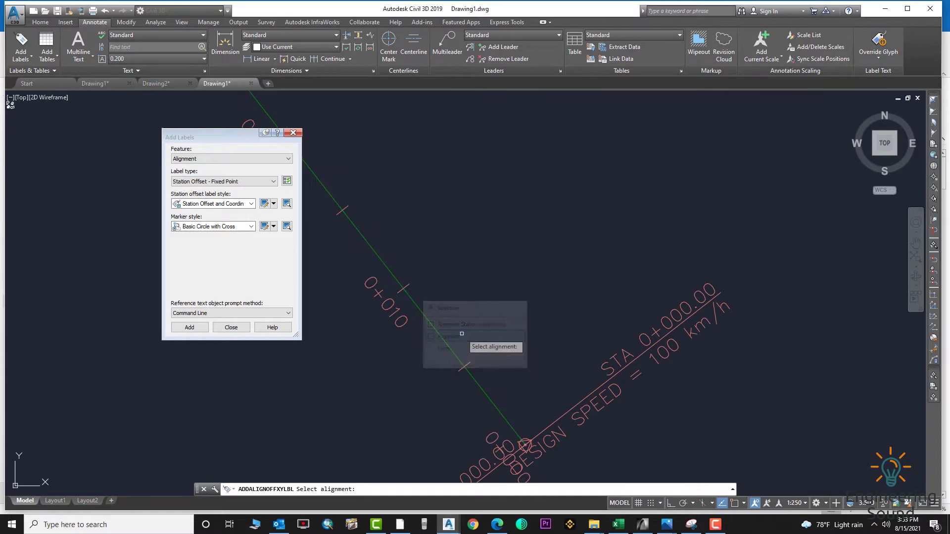
click(407, 287)
click(459, 324)
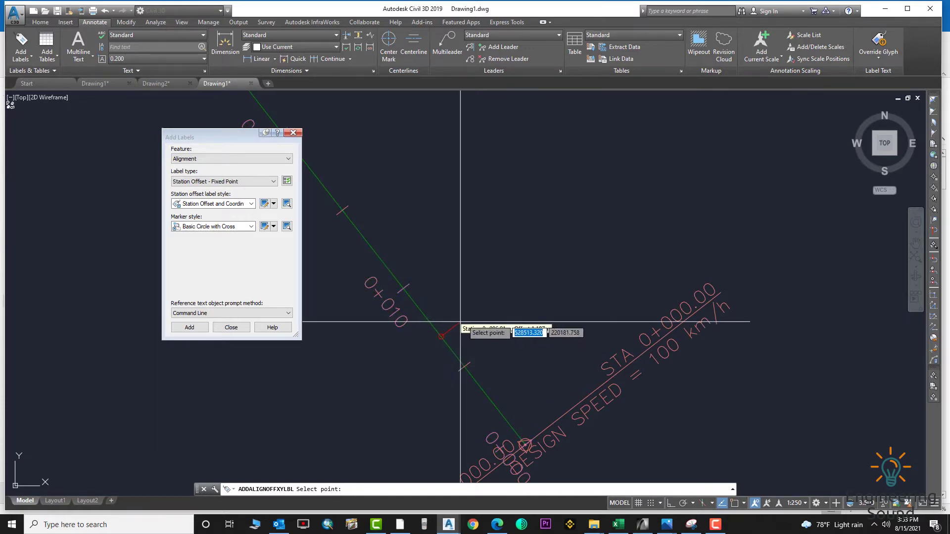
Place the station offset label at about station 0+010, offset about 2.78 m to the right of the alignment, and finish labelling
scroll(479, 246, up, 3)
middle_drag(479, 246, 582, 250)
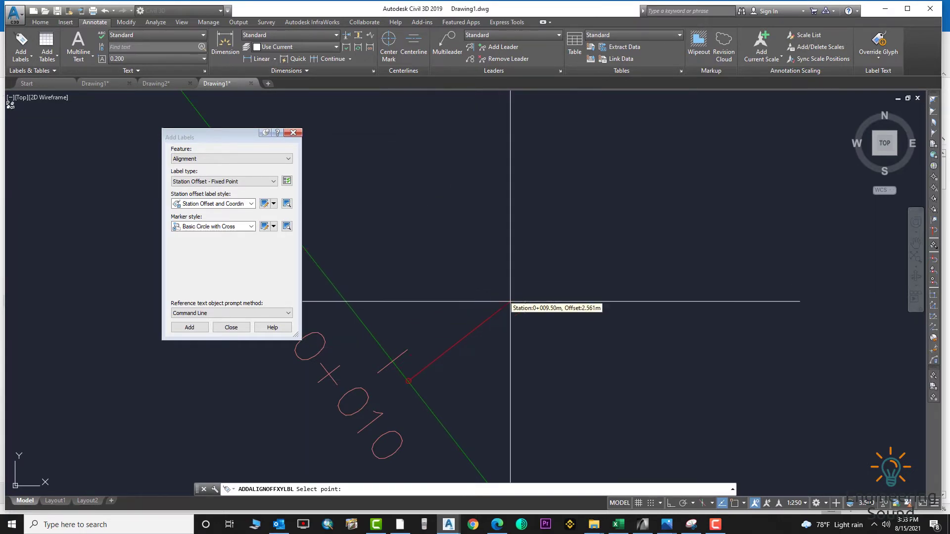
click(500, 271)
scroll(518, 270, down, 4)
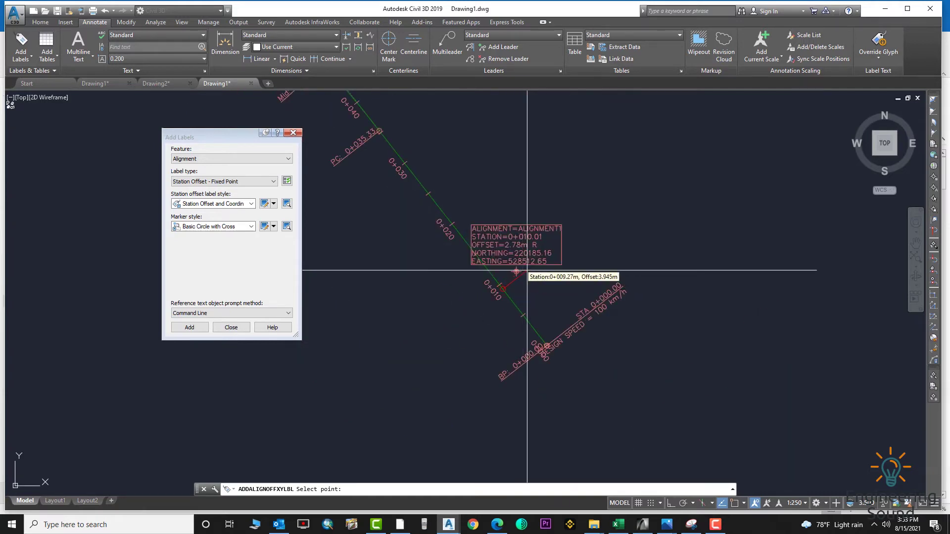
key(Escape)
Move the station offset label's text up and to the right of its marker so a leader connects them
click(560, 246)
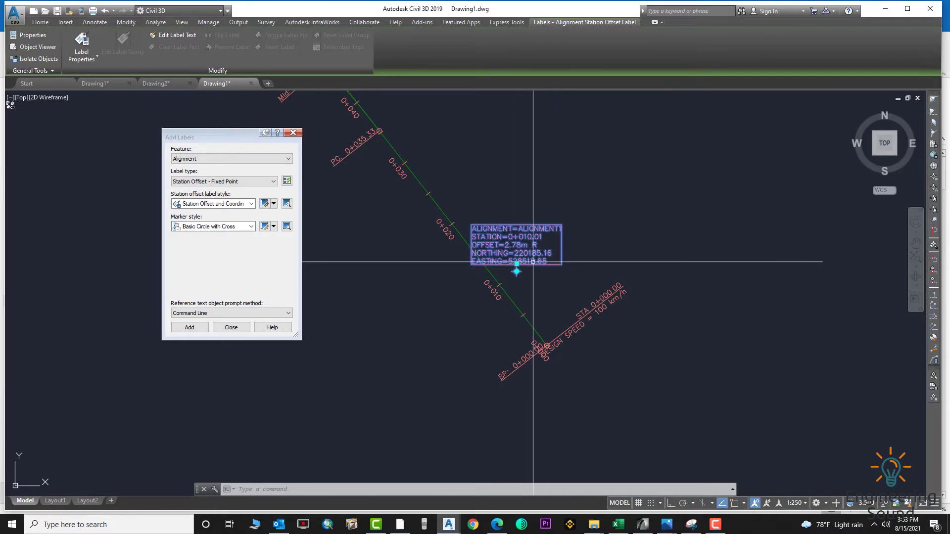
click(517, 264)
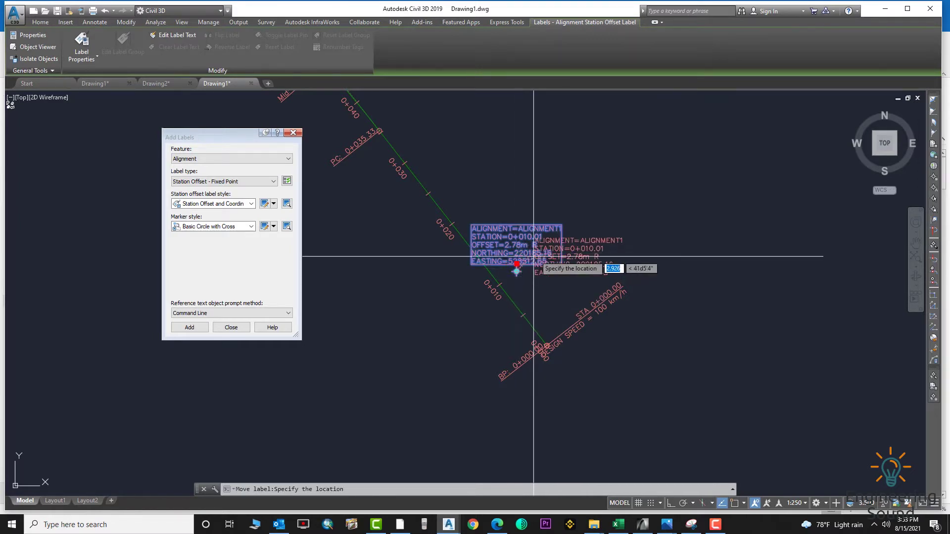
click(544, 220)
scroll(575, 228, up, 5)
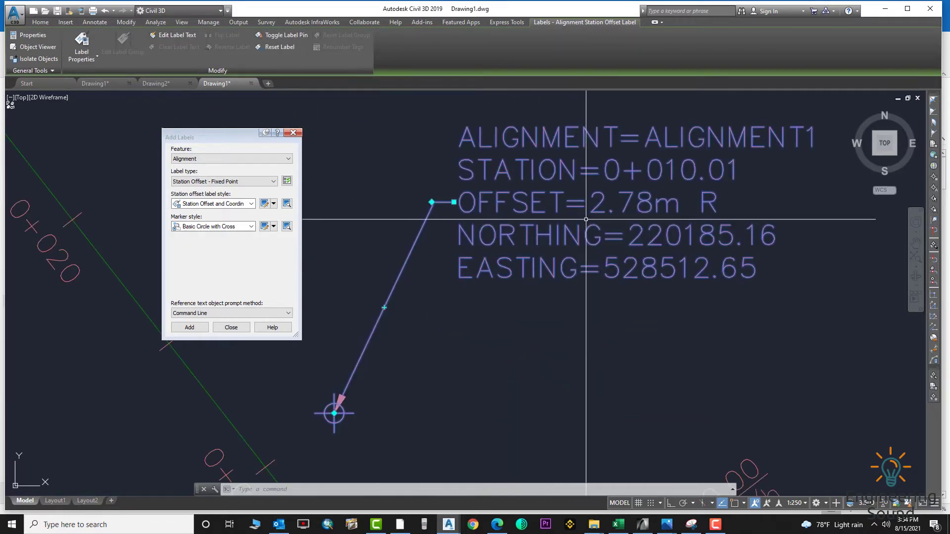
key(Escape)
scroll(639, 171, down, 2)
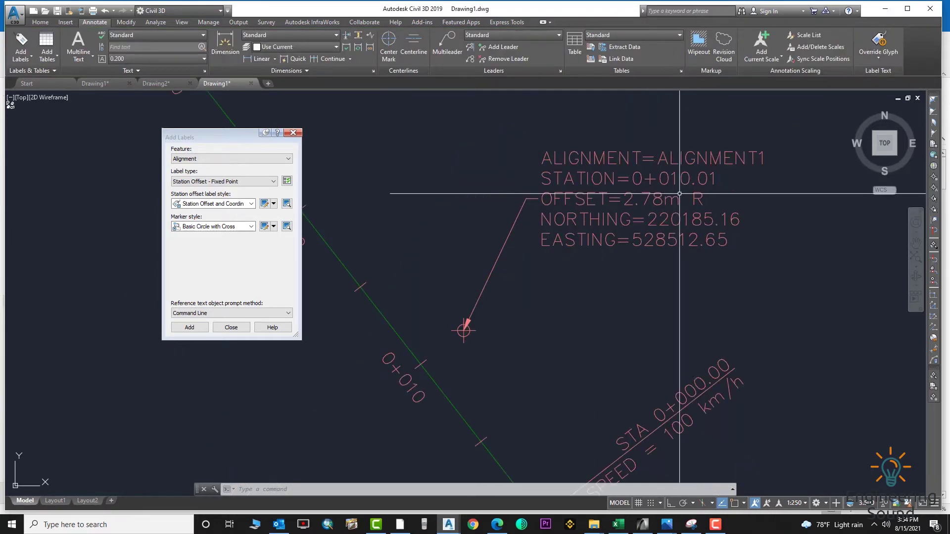
scroll(652, 207, down, 2)
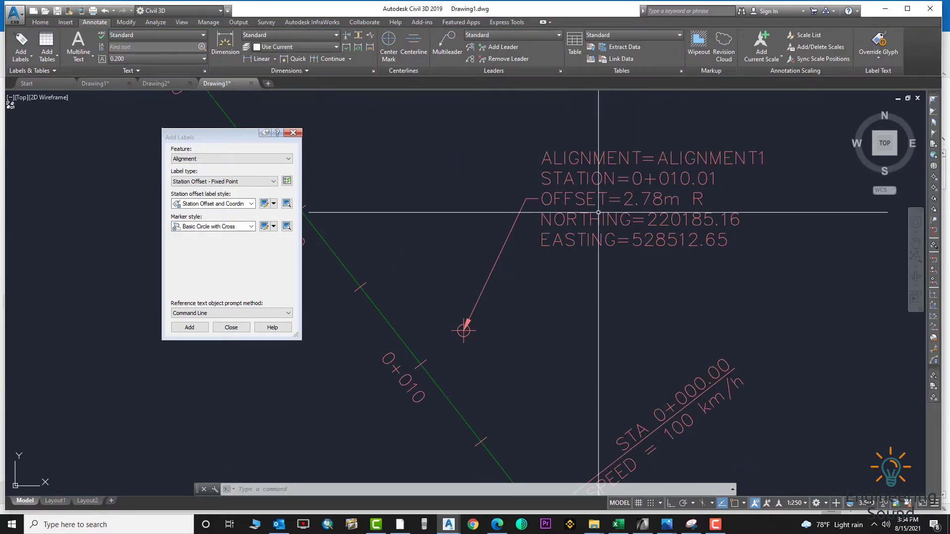
scroll(639, 203, up, 2)
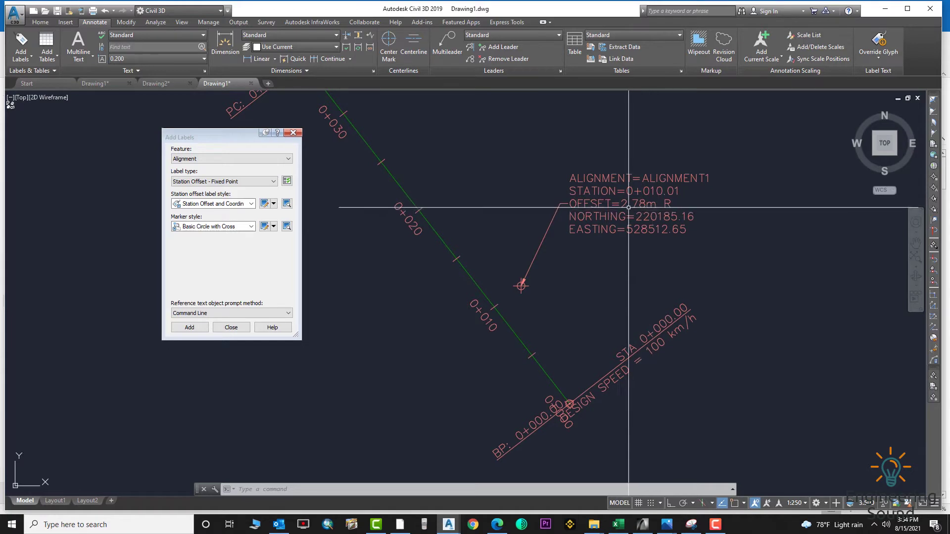
Stretch the alignment's start point about 13.8 m east and 16.2 m south, and check the fixed-point label's station and offset
scroll(592, 287, down, 4)
middle_drag(592, 286, 586, 243)
click(591, 292)
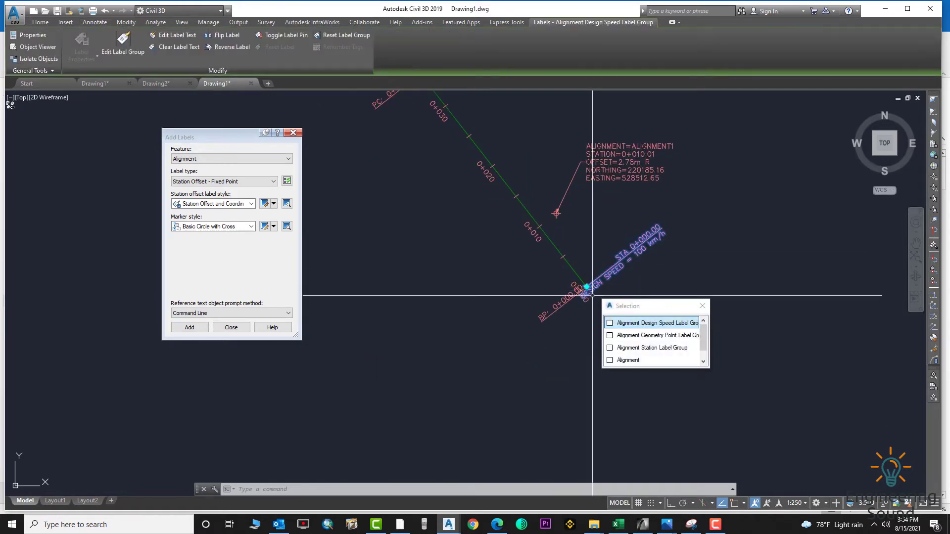
click(588, 289)
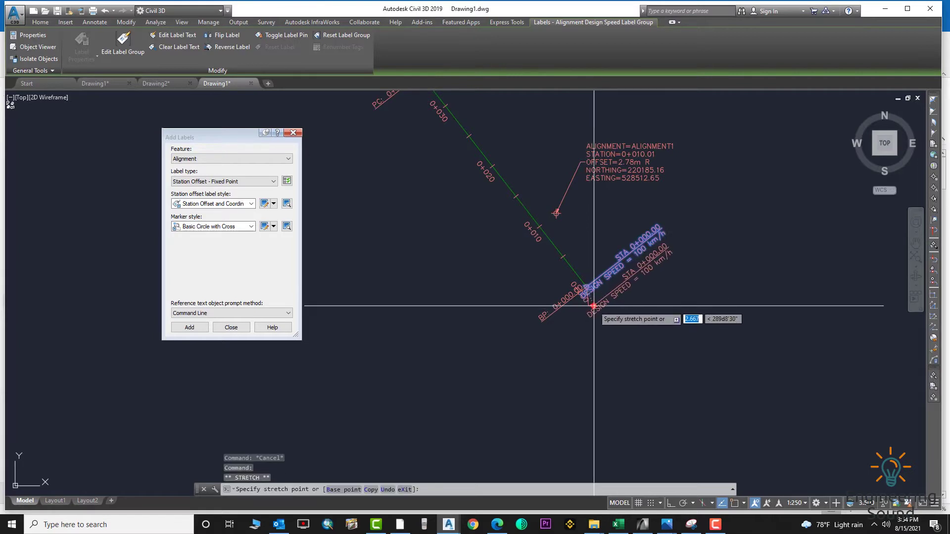
key(Escape)
click(586, 286)
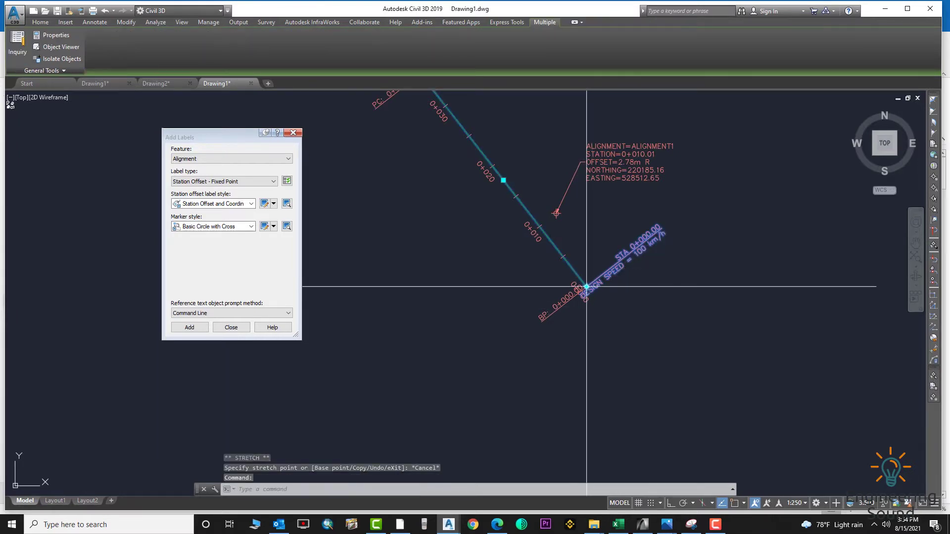
click(586, 286)
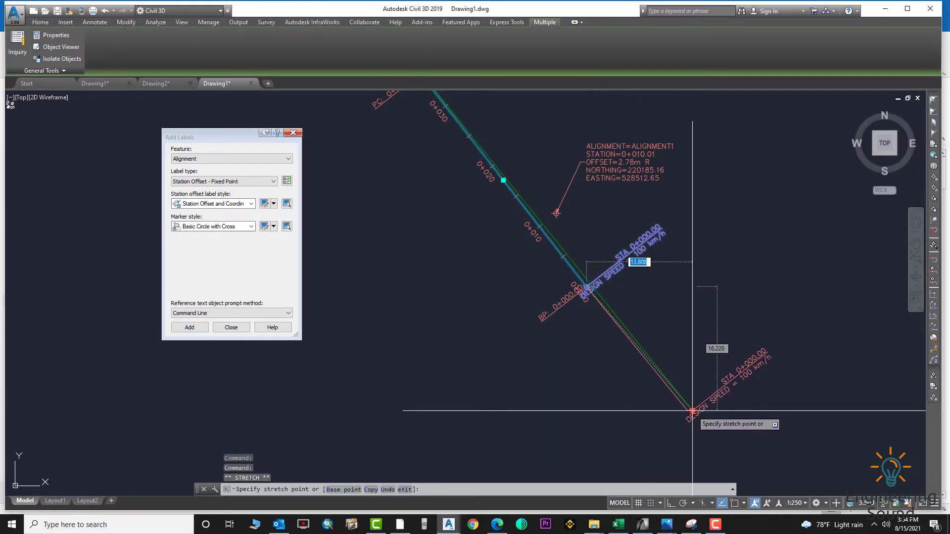
click(692, 410)
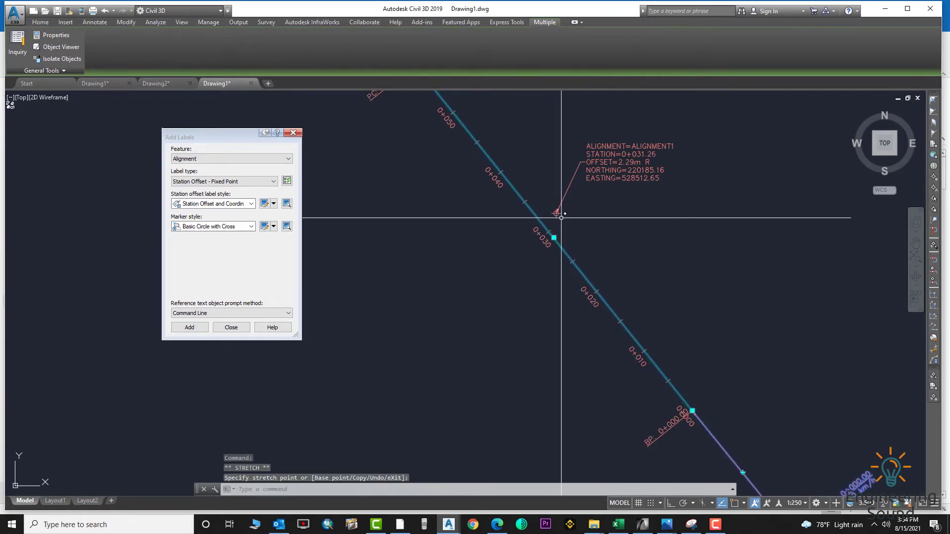
scroll(535, 218, down, 4)
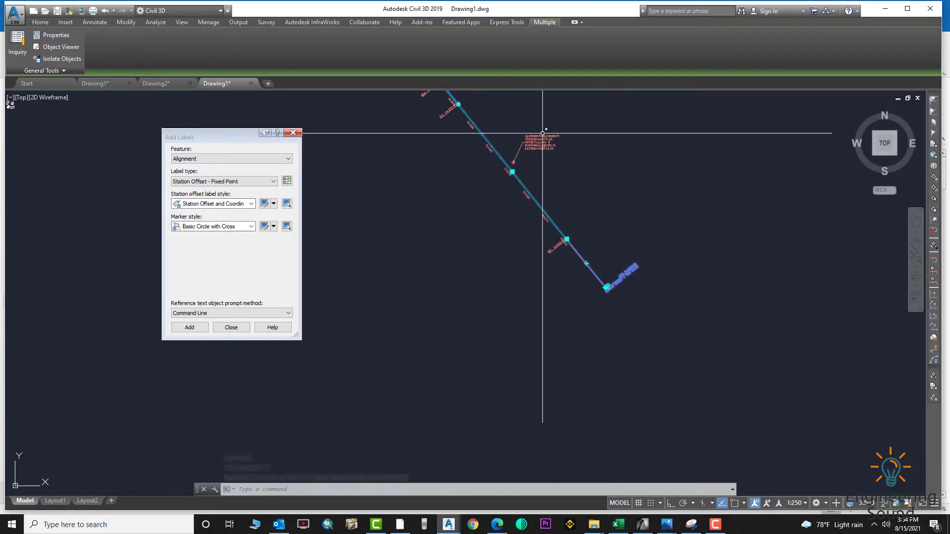
scroll(542, 133, up, 5)
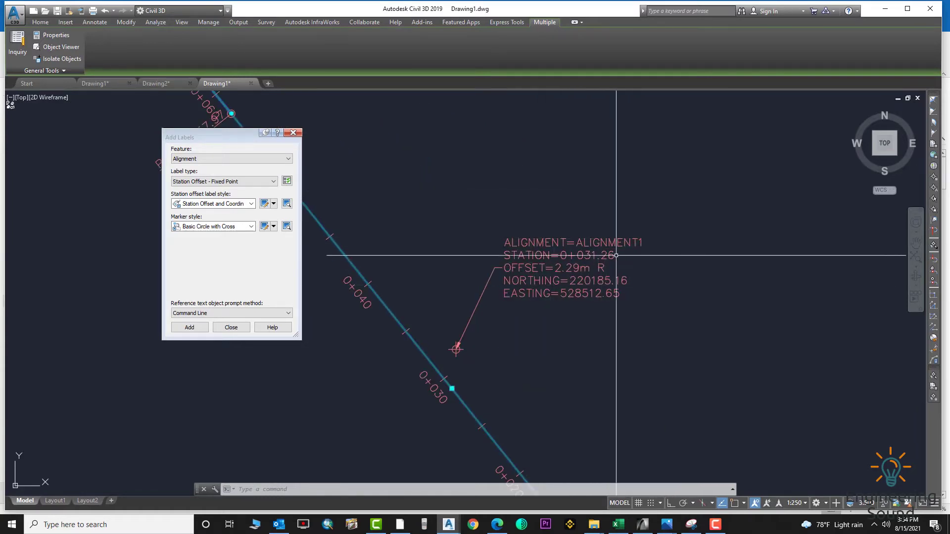
scroll(563, 280, down, 2)
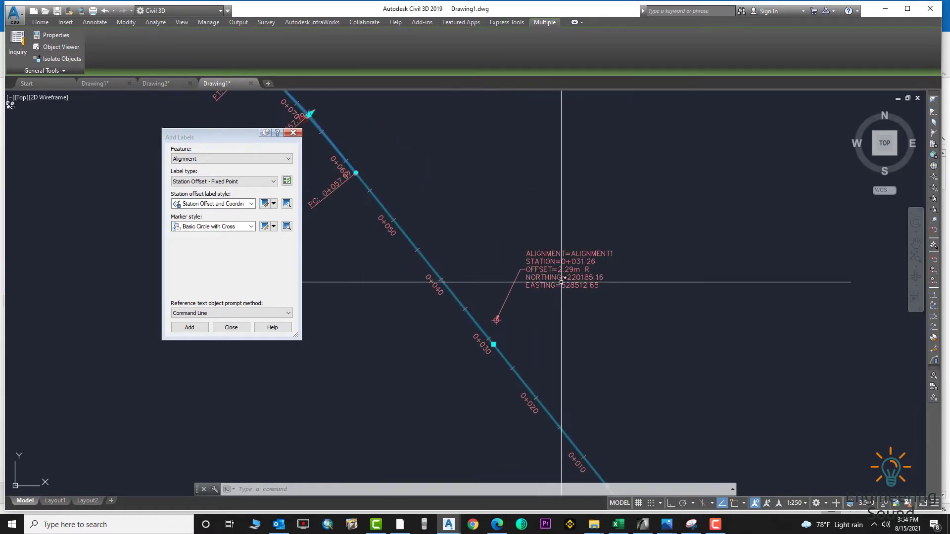
Stretch the free end of the leader line at the alignment's start away from the design speed label
scroll(562, 280, down, 2)
click(639, 389)
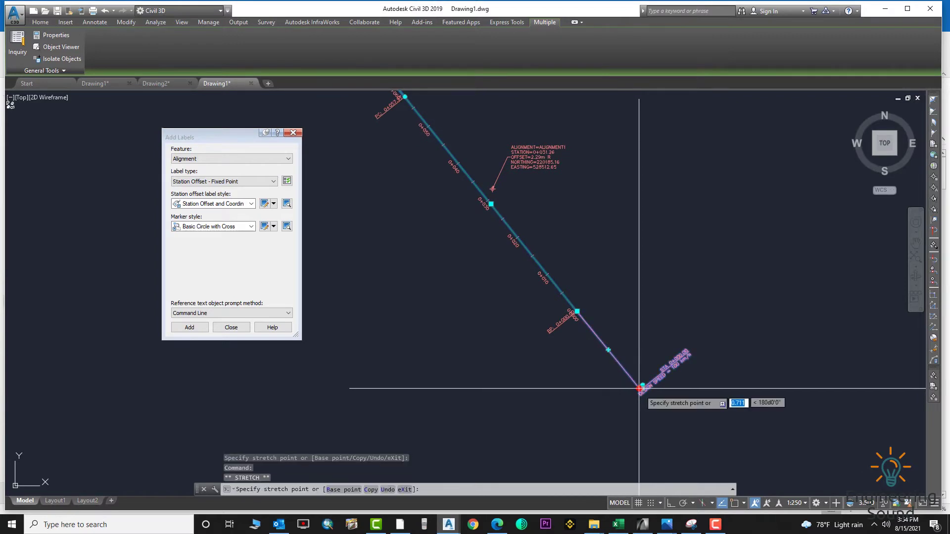
key(Escape)
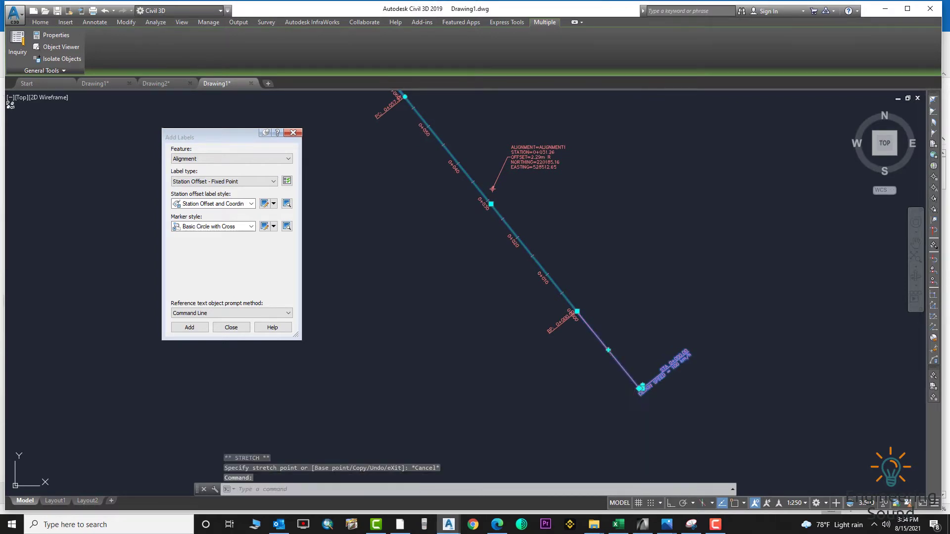
click(639, 387)
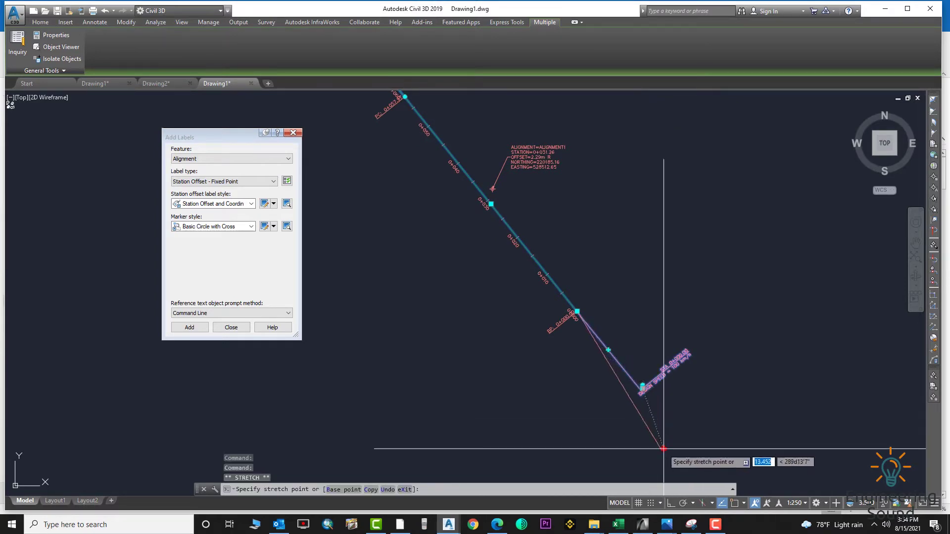
click(464, 423)
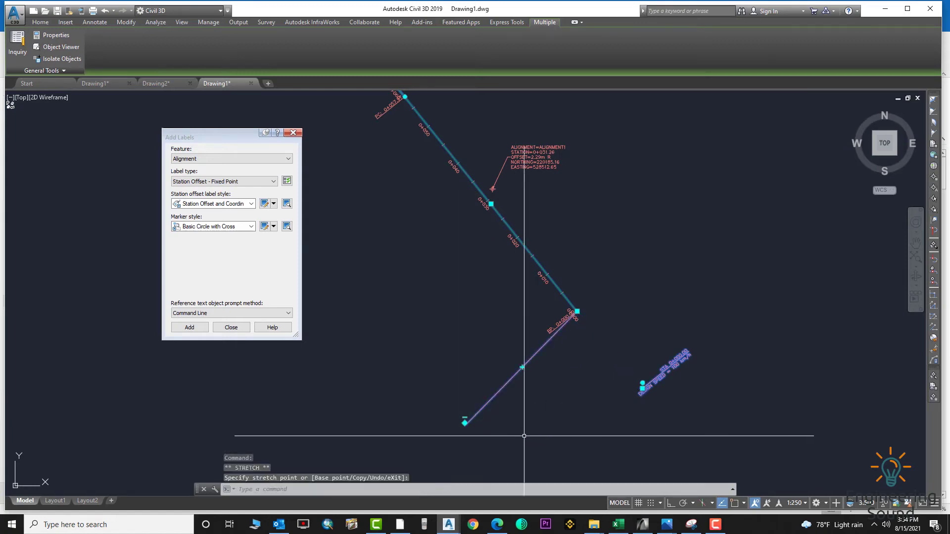
middle_drag(524, 403, 577, 332)
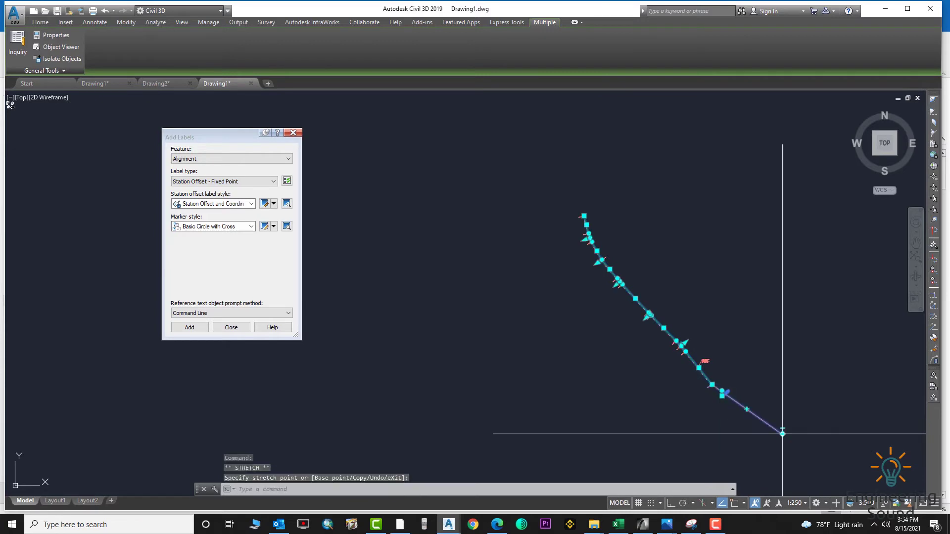
scroll(782, 434, up, 5)
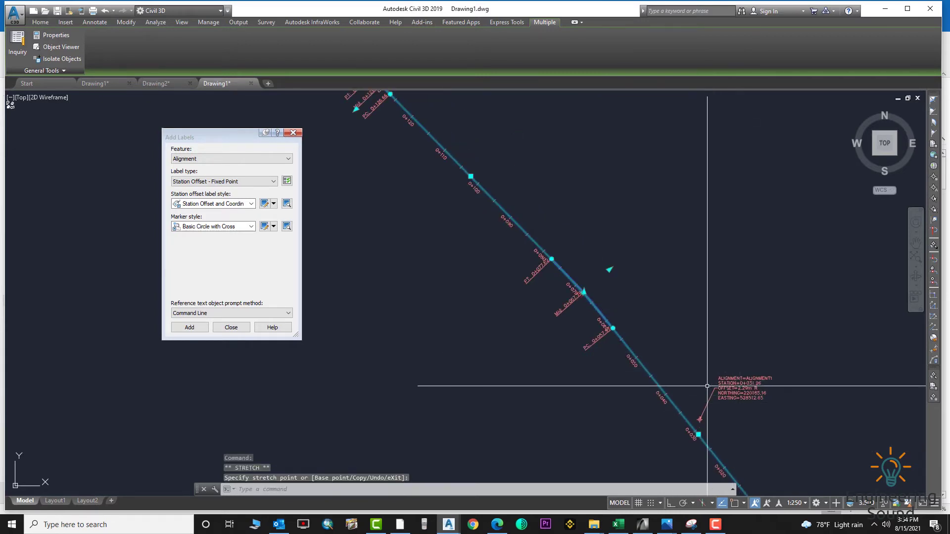
Undo the leader line stretches and the stretch of the alignment's start point
key(ctrl+z)
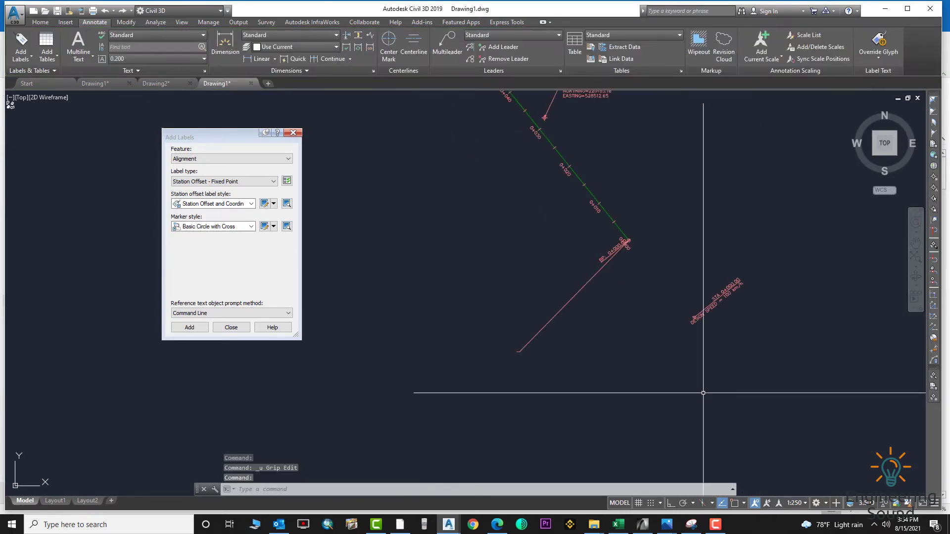
key(ctrl+z)
key(ctrl+z)
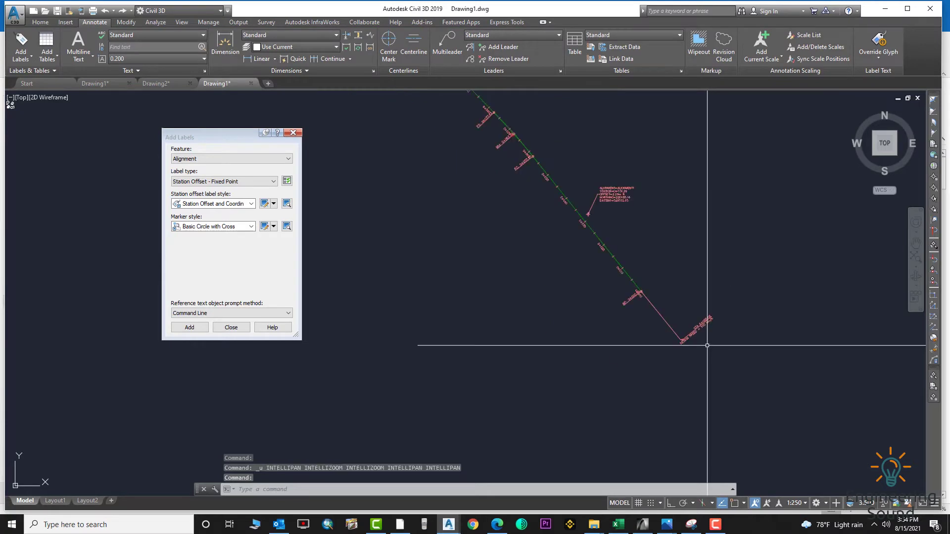
scroll(748, 310, up, 4)
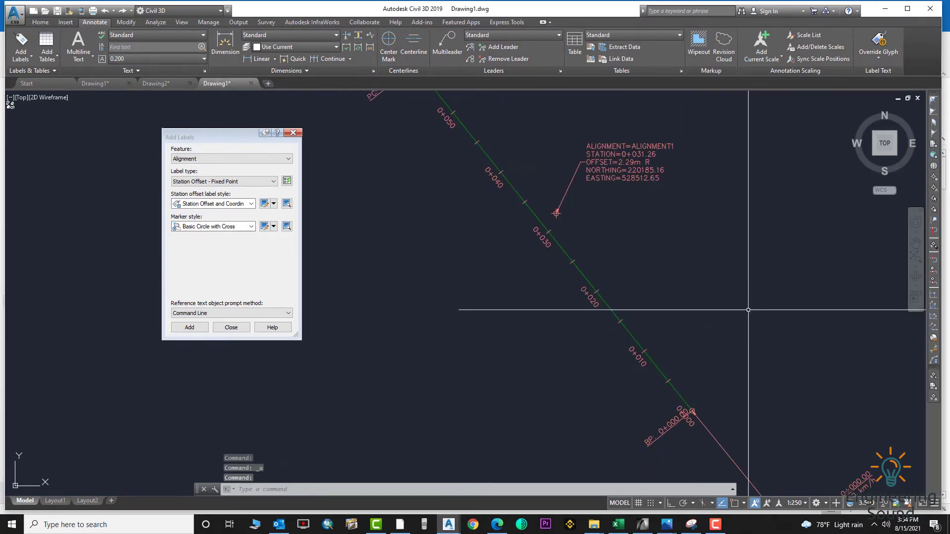
key(ctrl+z)
scroll(604, 191, up, 2)
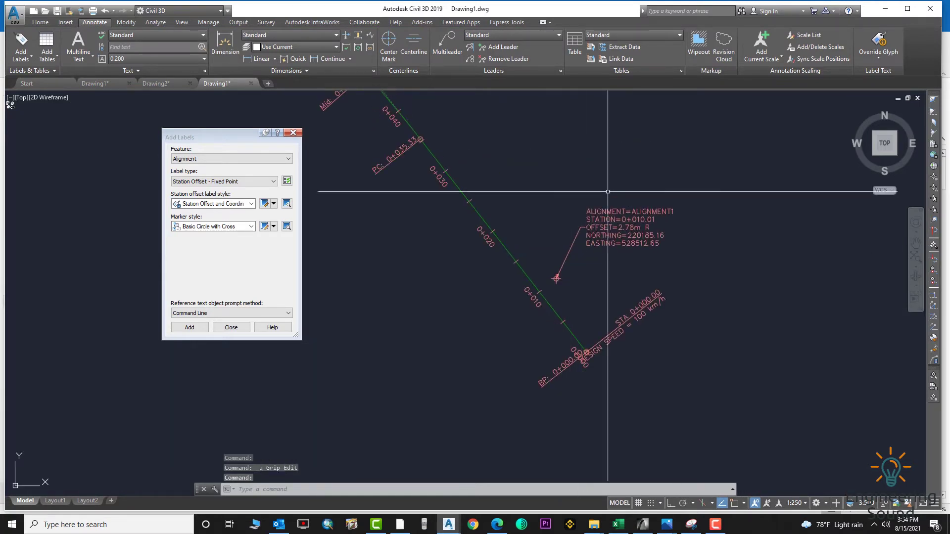
scroll(639, 236, up, 2)
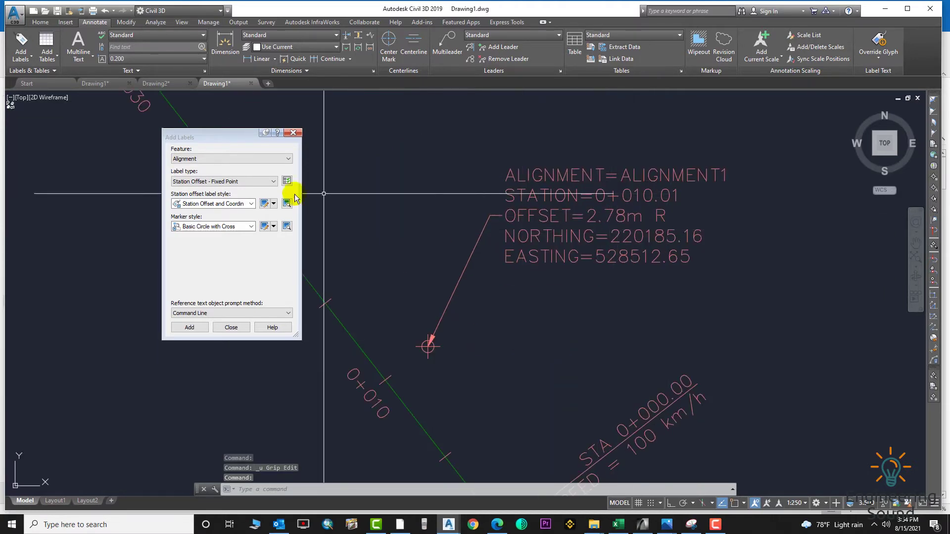
Change the label type for the alignment to Station Offset
scroll(424, 212, down, 3)
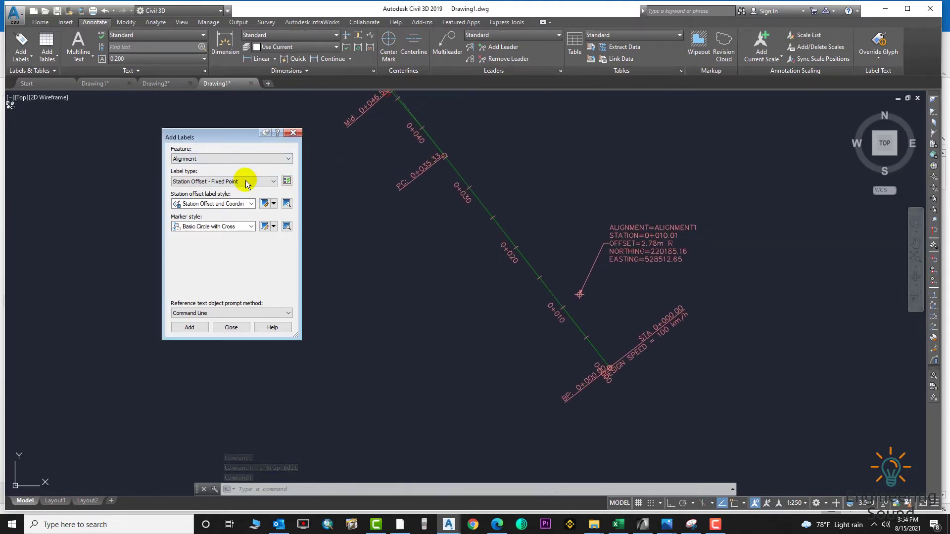
click(225, 181)
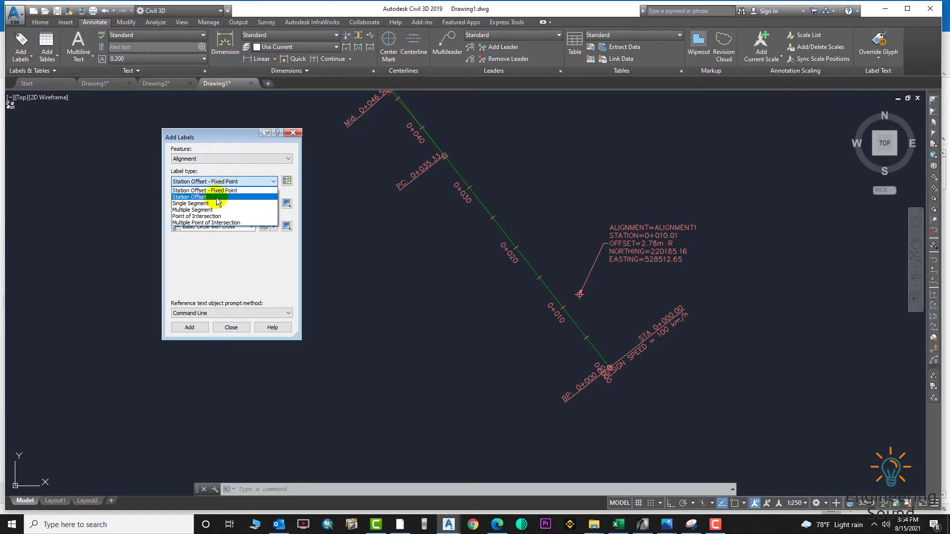
click(207, 196)
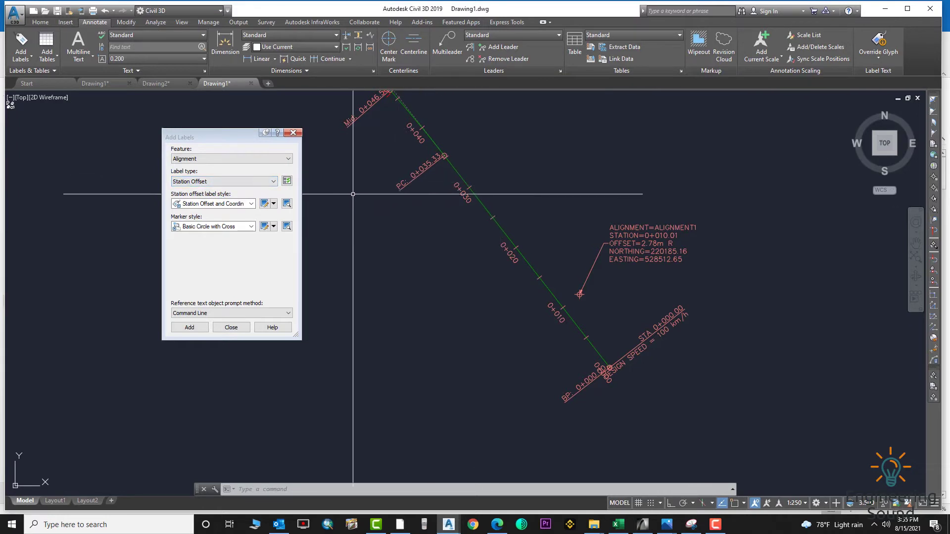
Begin adding the Station Offset label and select the alignment near station 0+270 as its reference
click(189, 328)
scroll(376, 247, down, 4)
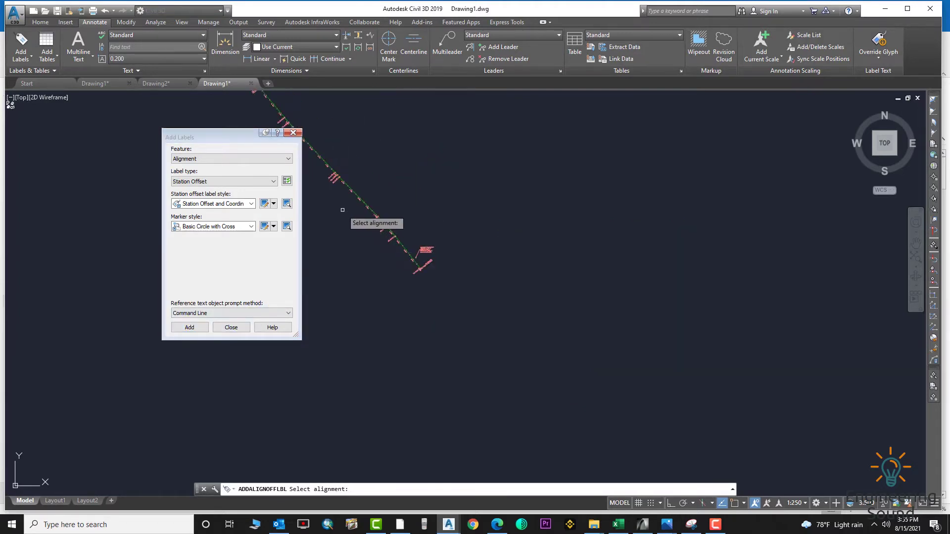
mouse_move(342, 210)
middle_down()
mouse_move(435, 212)
mouse_move(403, 243)
middle_up()
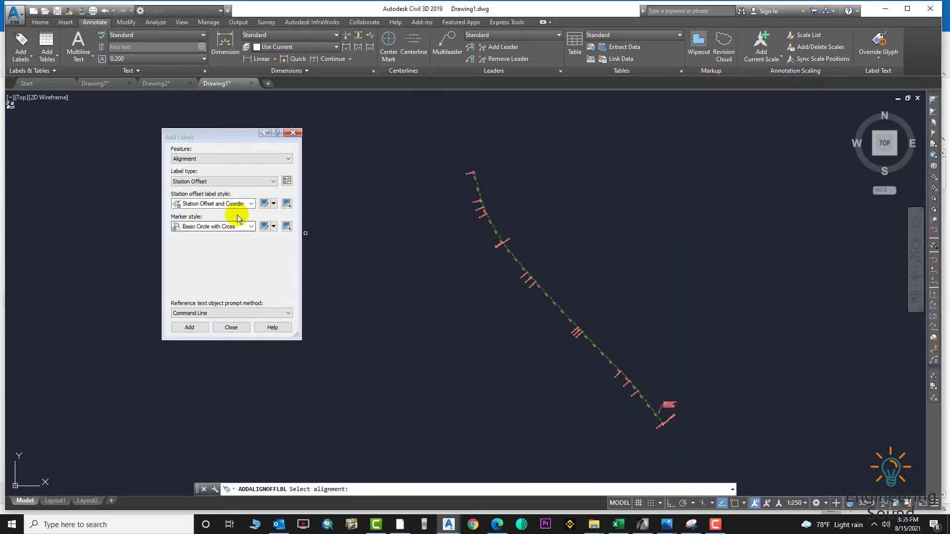
scroll(459, 174, up, 8)
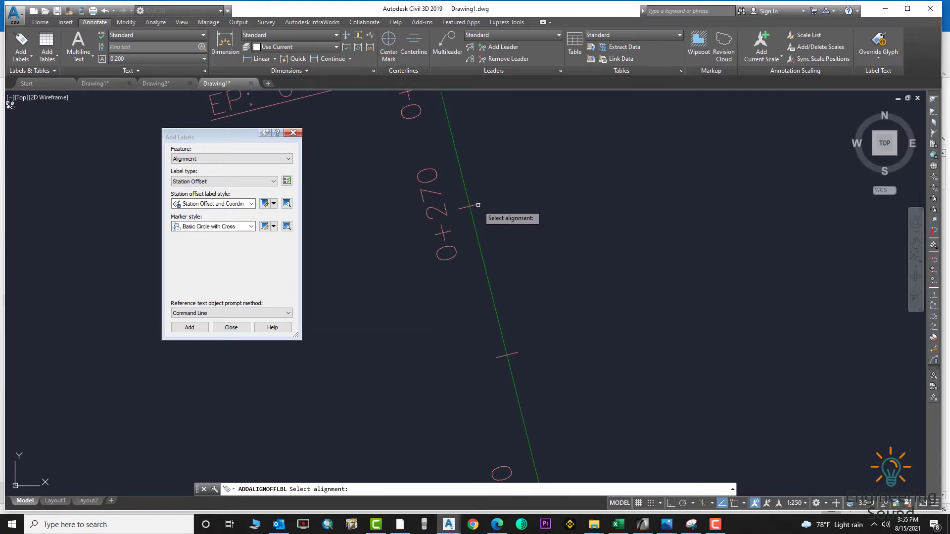
click(470, 207)
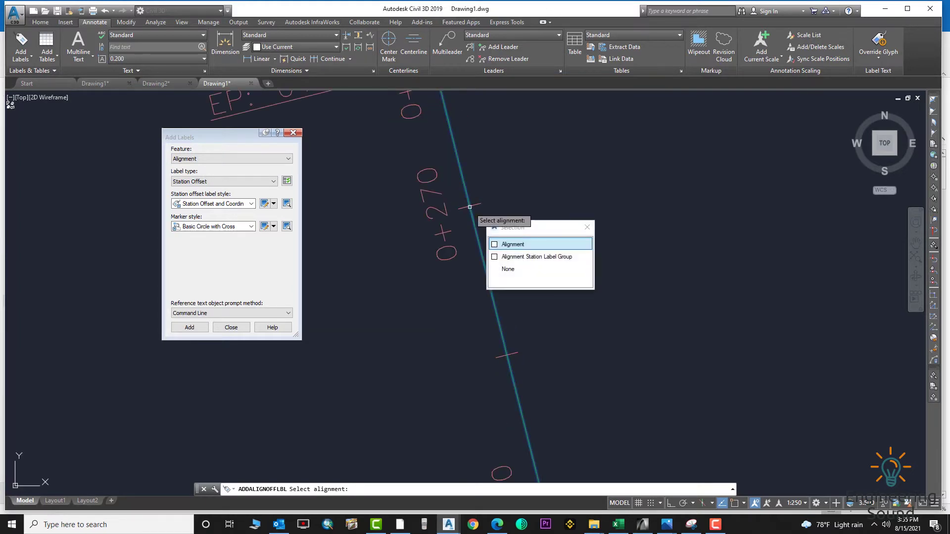
click(512, 245)
Place the station offset label at about station 0+270, offset about 13.11 m to the right of the alignment, and finish labelling
scroll(619, 177, down, 4)
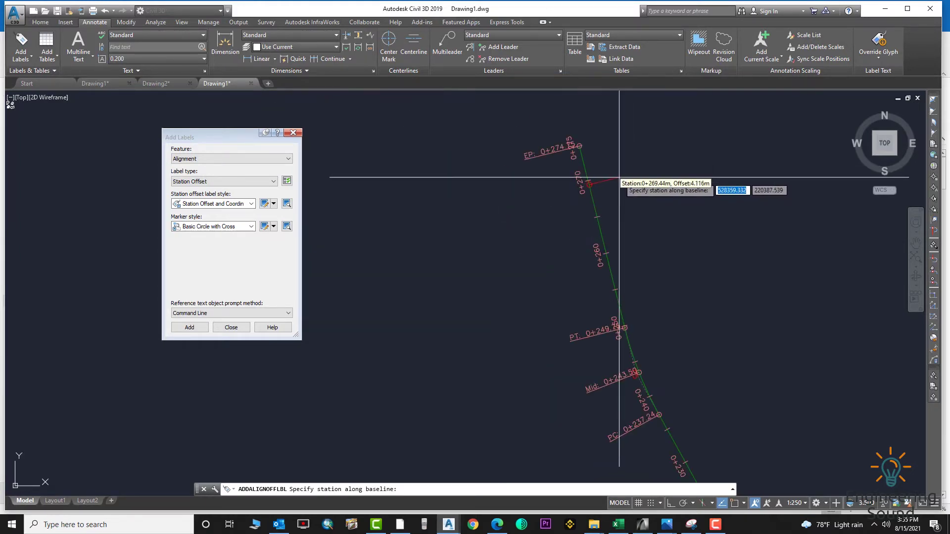
middle_drag(618, 177, 532, 207)
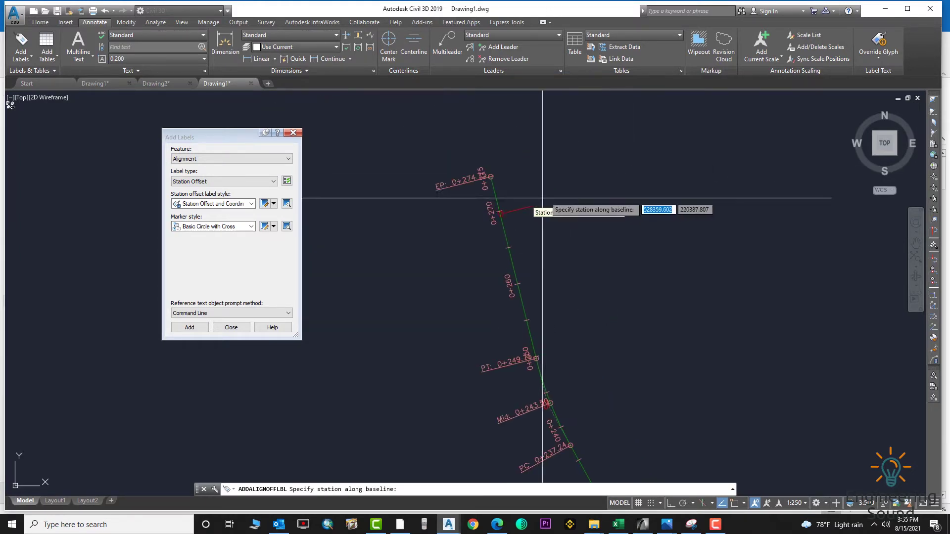
click(606, 188)
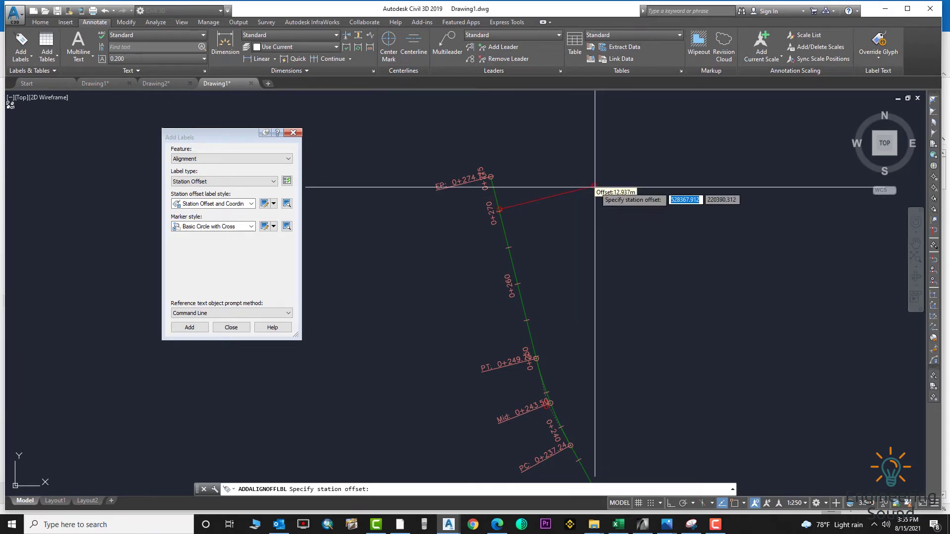
click(594, 186)
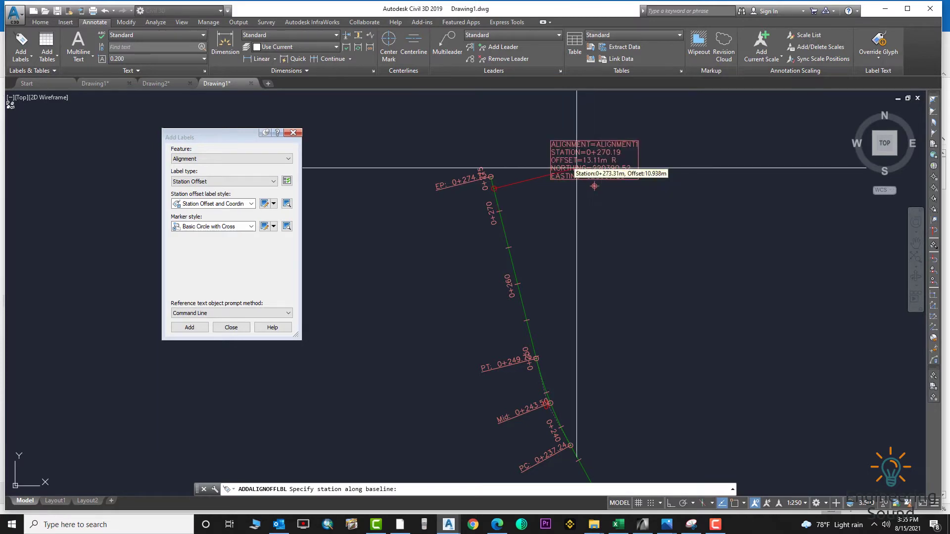
key(Escape)
scroll(601, 196, up, 4)
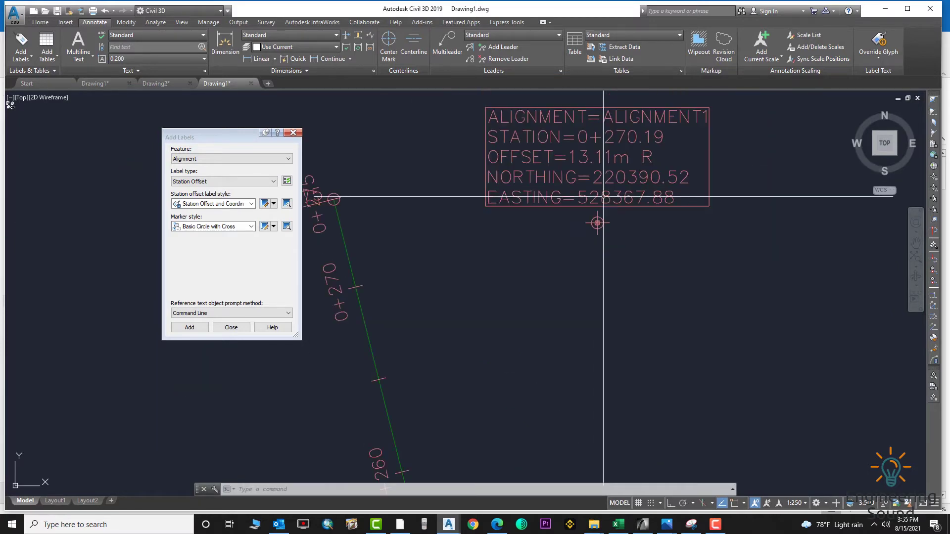
middle_drag(583, 178, 572, 212)
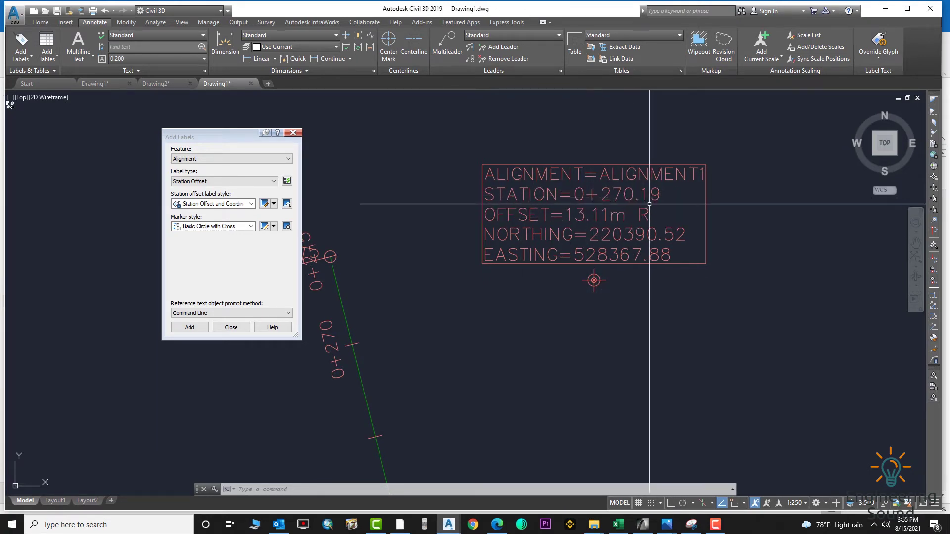
Select the alignment and stretch its end point outward along its direction to about station 0+291
scroll(552, 265, down, 3)
scroll(514, 272, up, 2)
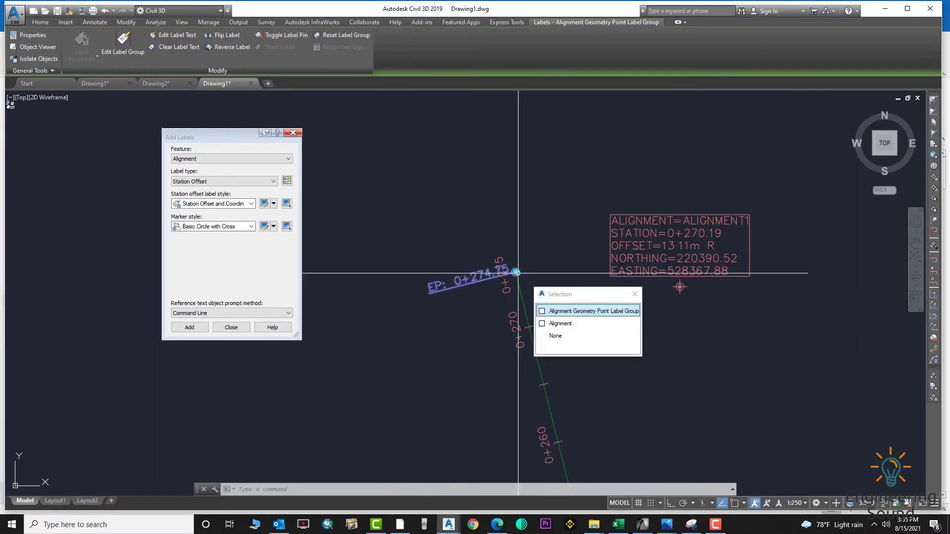
key(Escape)
key(Escape)
click(522, 291)
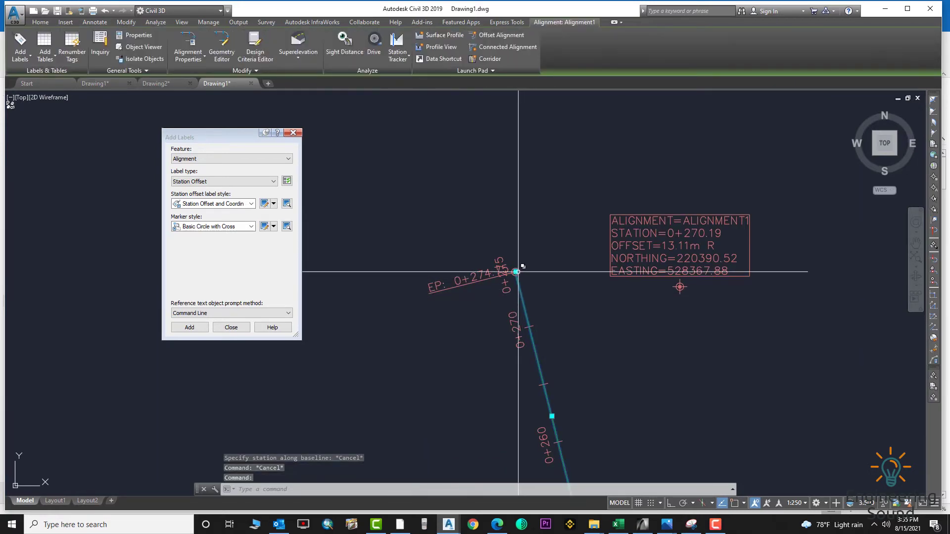
click(516, 271)
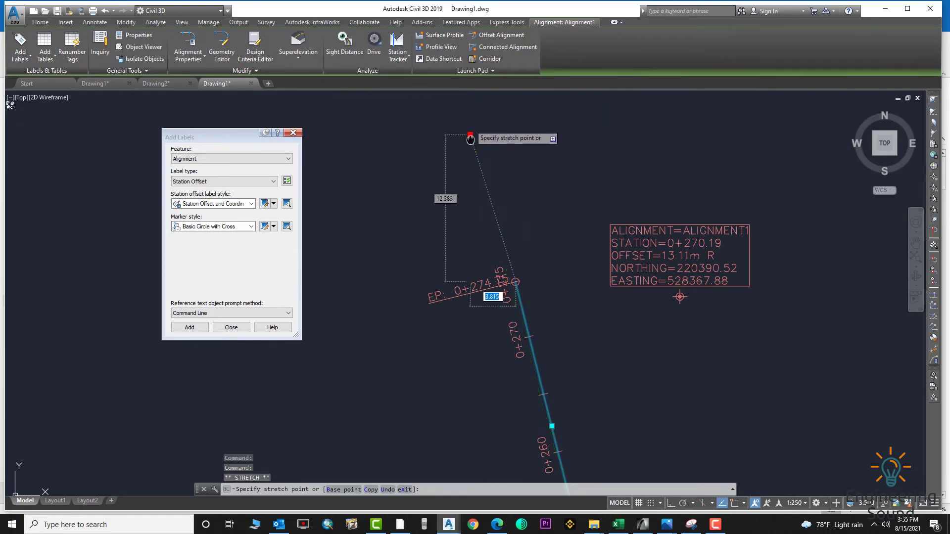
click(489, 174)
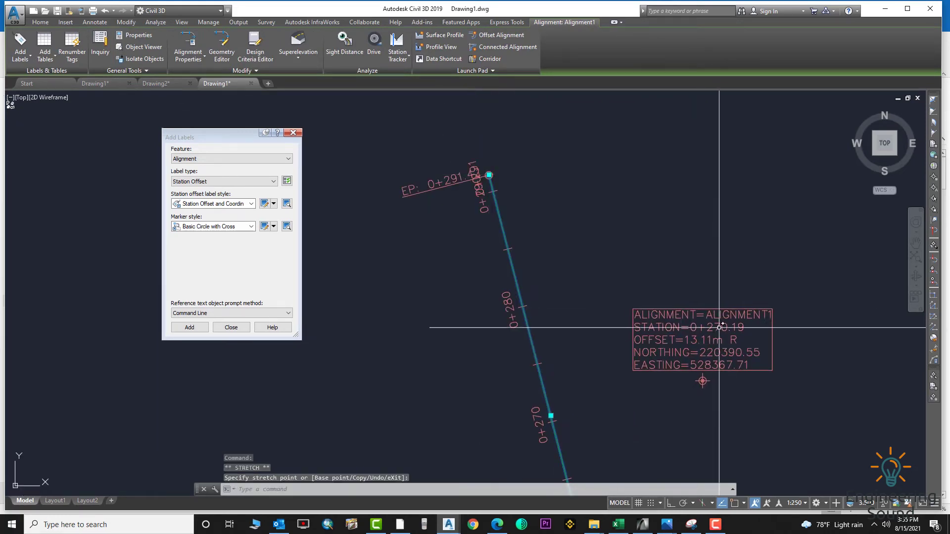
Stretch the alignment's end point further to about station 0+309, check the station offset label's values, and deselect the alignment
click(489, 174)
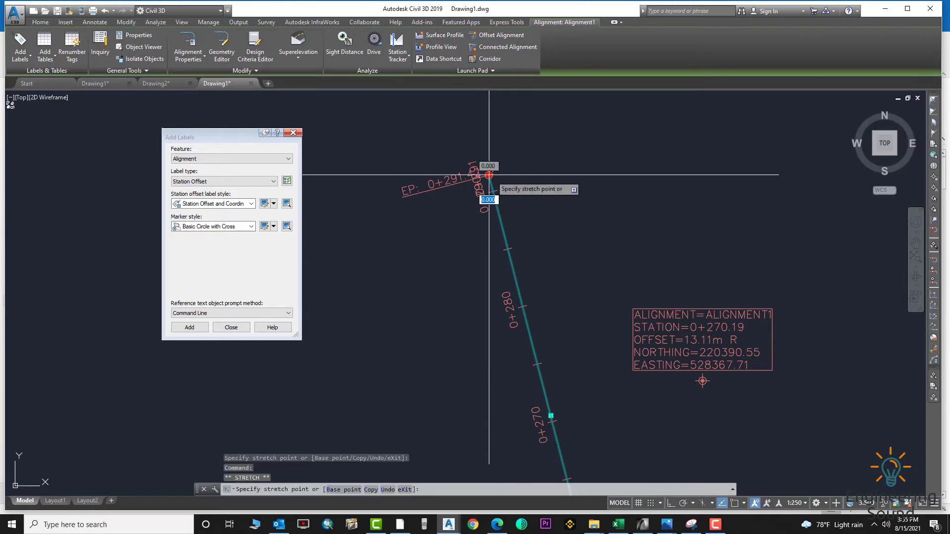
middle_drag(483, 198, 524, 364)
click(465, 140)
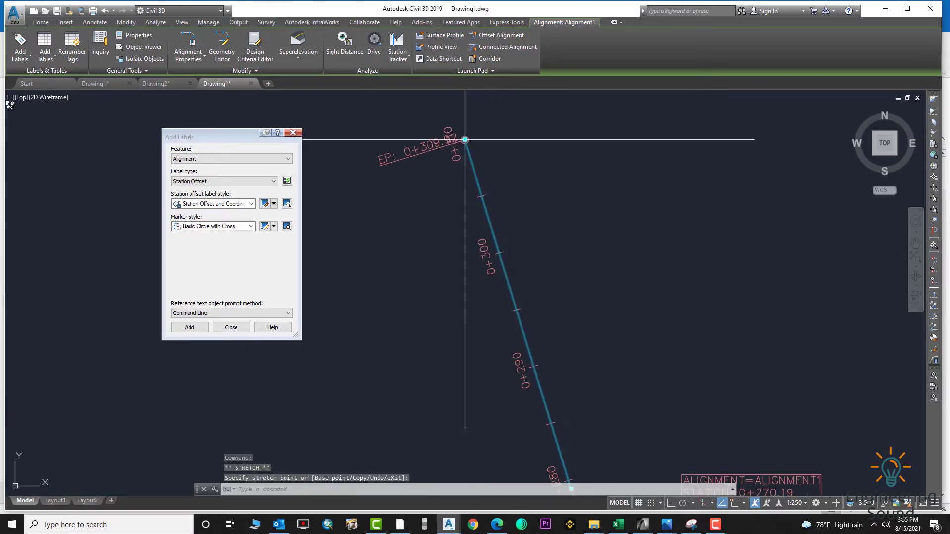
mouse_move(781, 494)
middle_down()
mouse_move(570, 215)
mouse_move(541, 202)
middle_up()
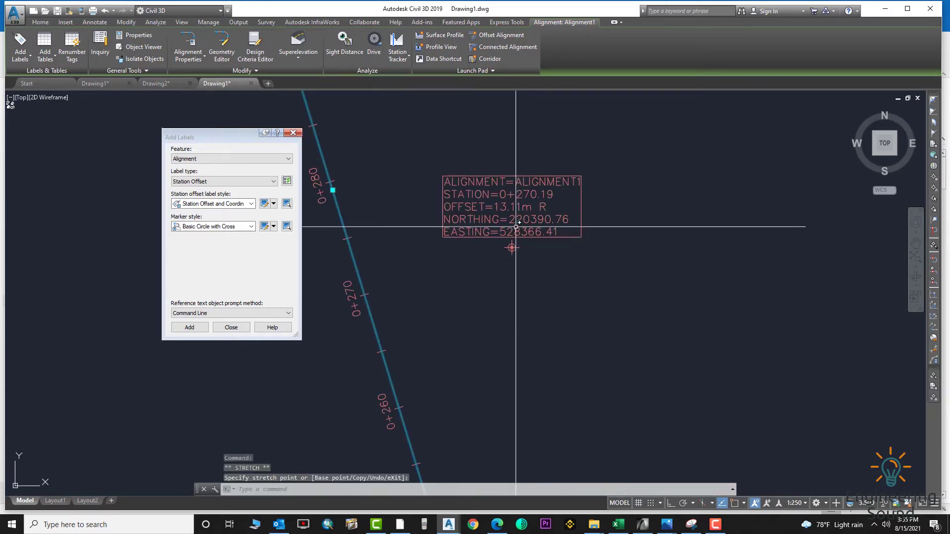
scroll(541, 202, down, 5)
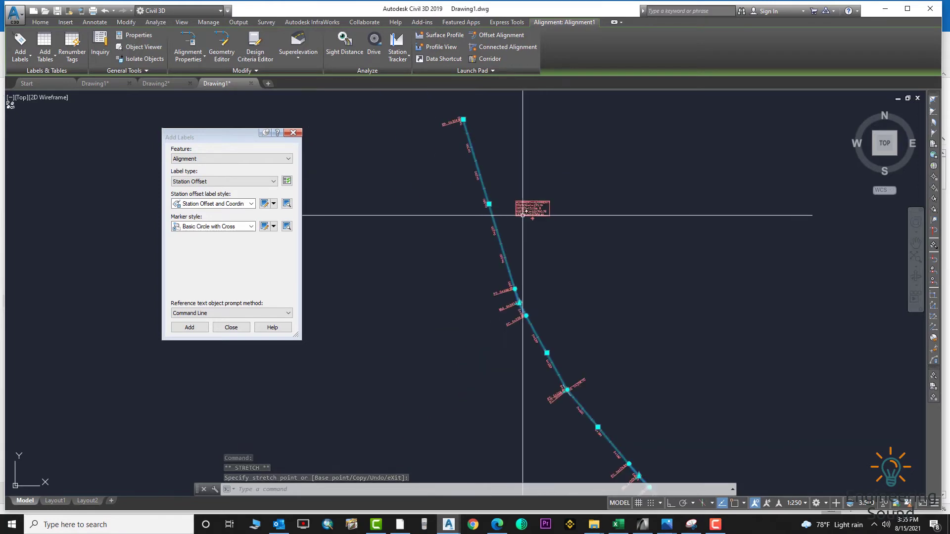
scroll(505, 220, up, 2)
scroll(490, 215, down, 5)
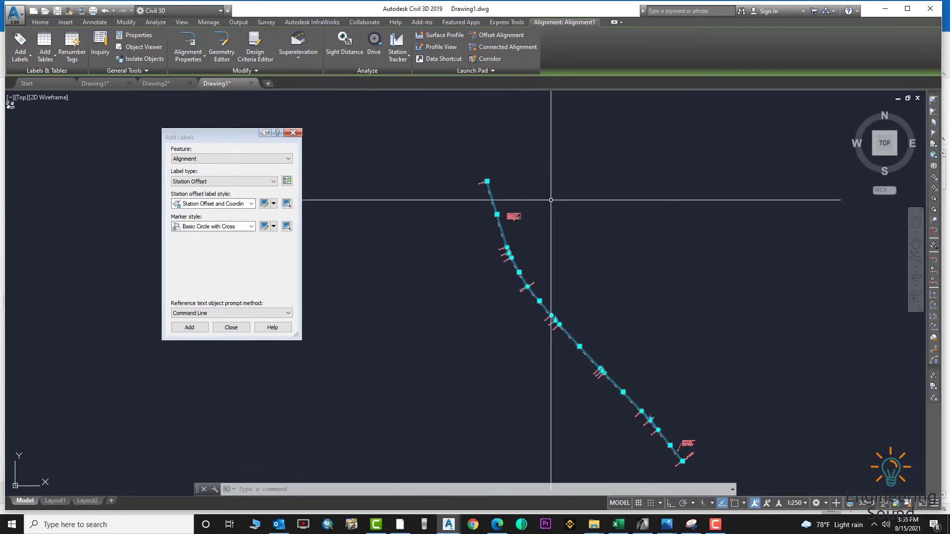
key(Escape)
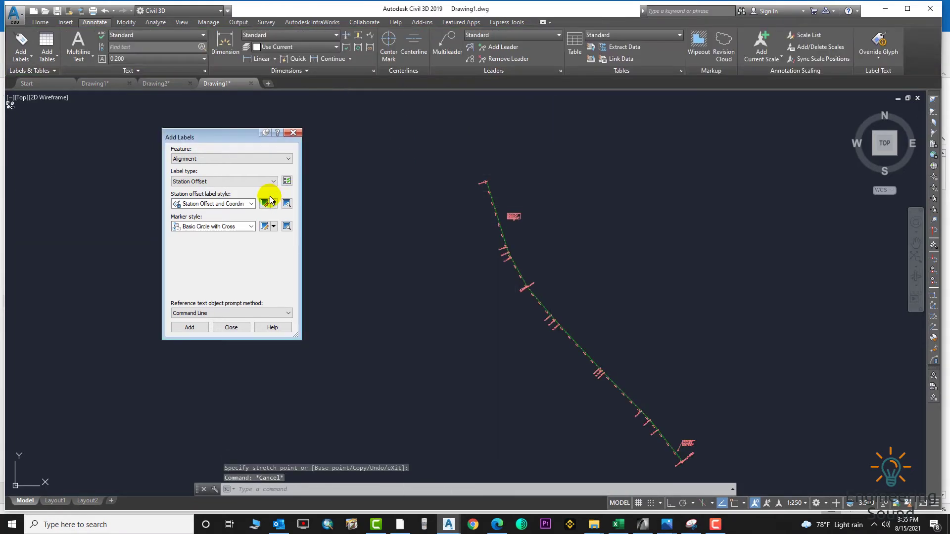
Add another station offset label to the alignment at about station 0+198, offset about 16.92 m to the left
click(190, 327)
scroll(569, 297, up, 4)
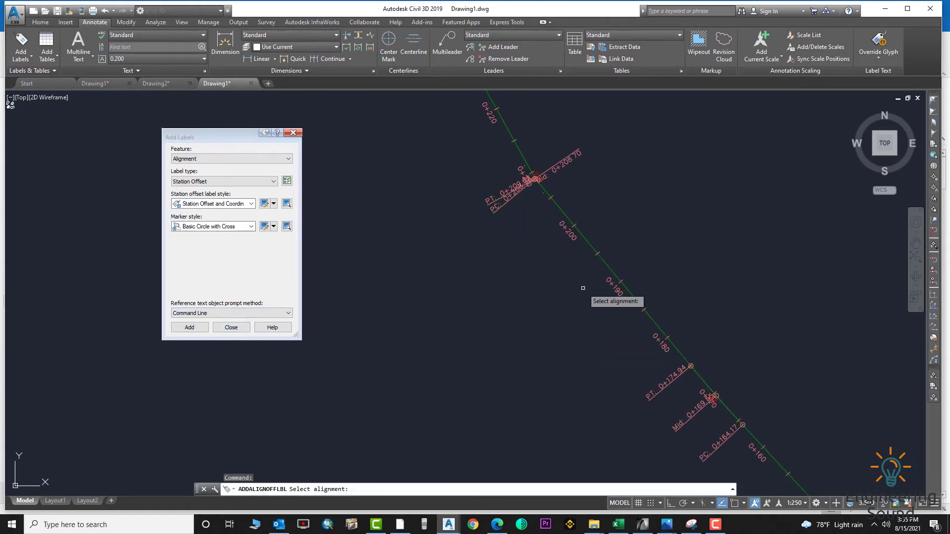
click(597, 254)
click(630, 290)
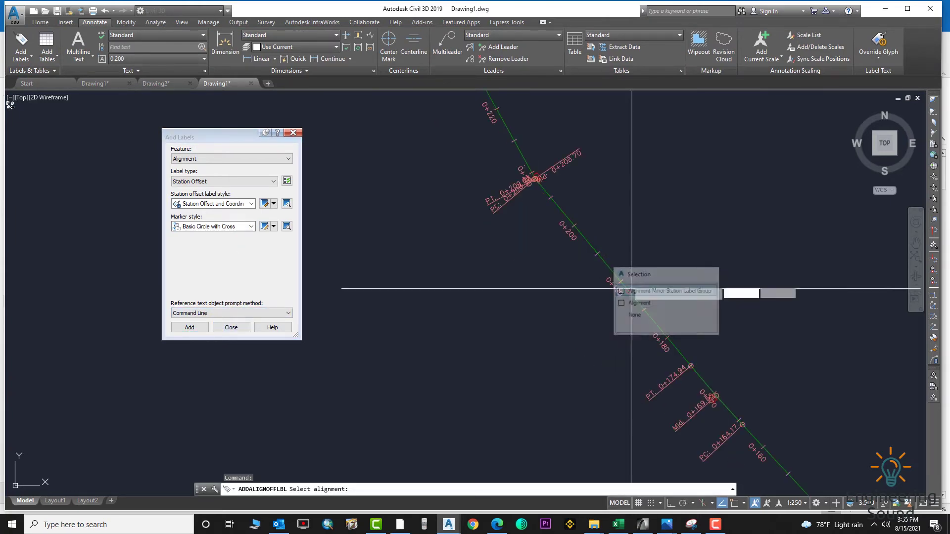
click(475, 326)
click(466, 330)
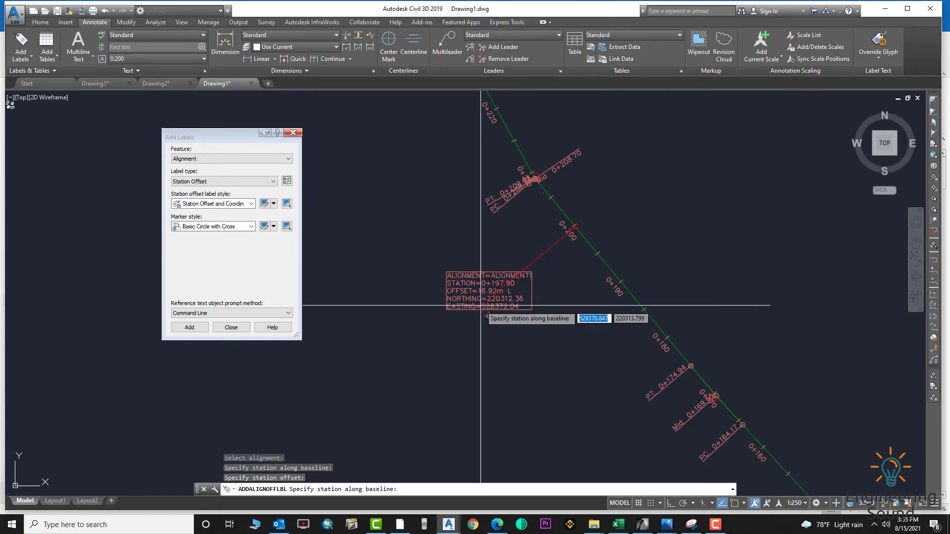
Place four more station offset labels, two left of the alignment (one about station 0+233) and two right (one about station 0+120)
scroll(547, 386, down, 3)
middle_drag(483, 341, 473, 325)
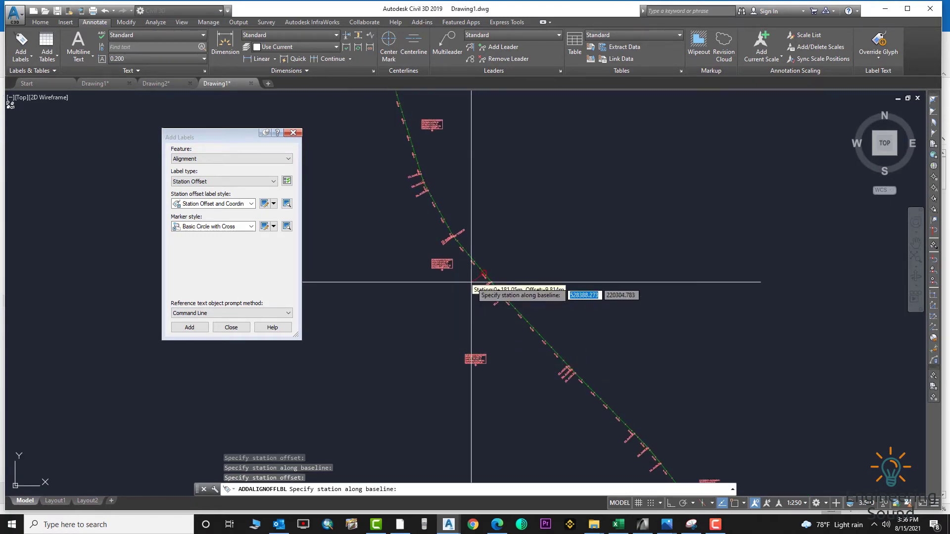
click(382, 226)
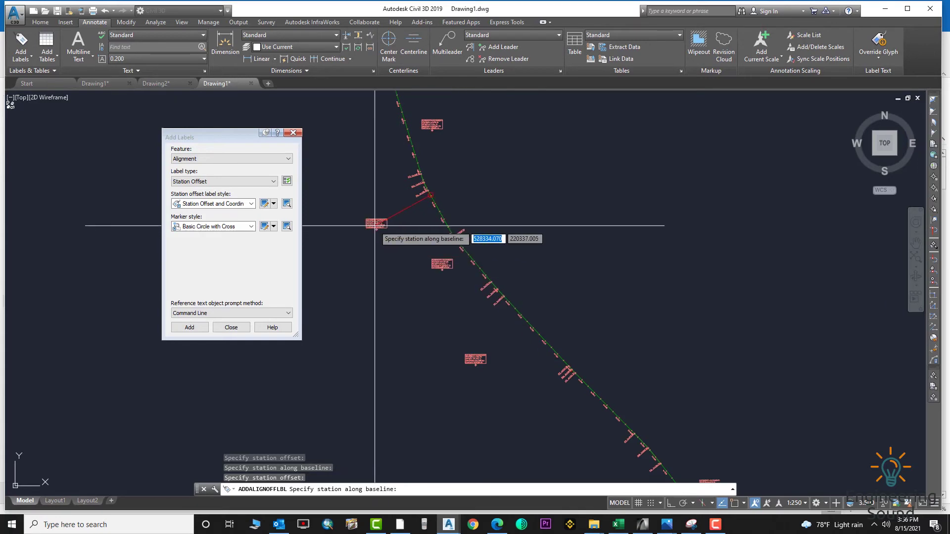
click(618, 283)
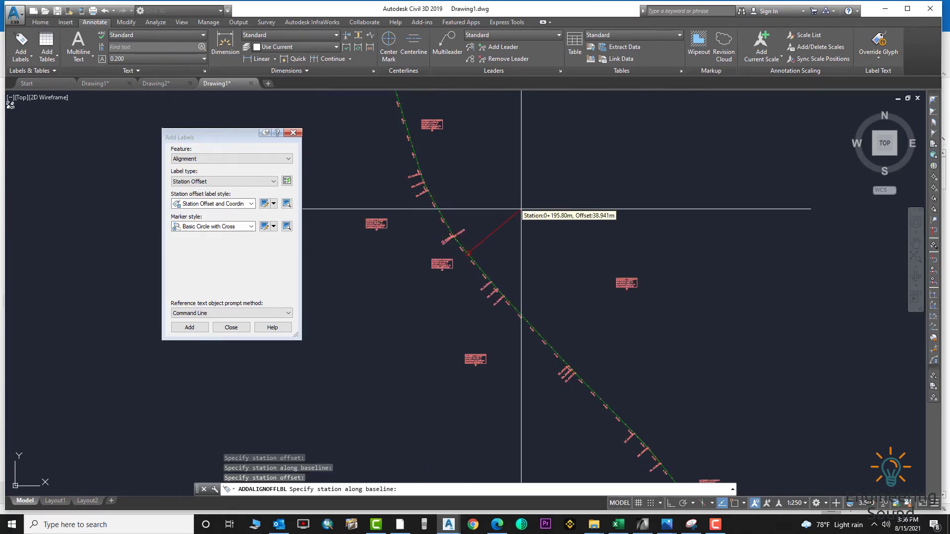
click(542, 199)
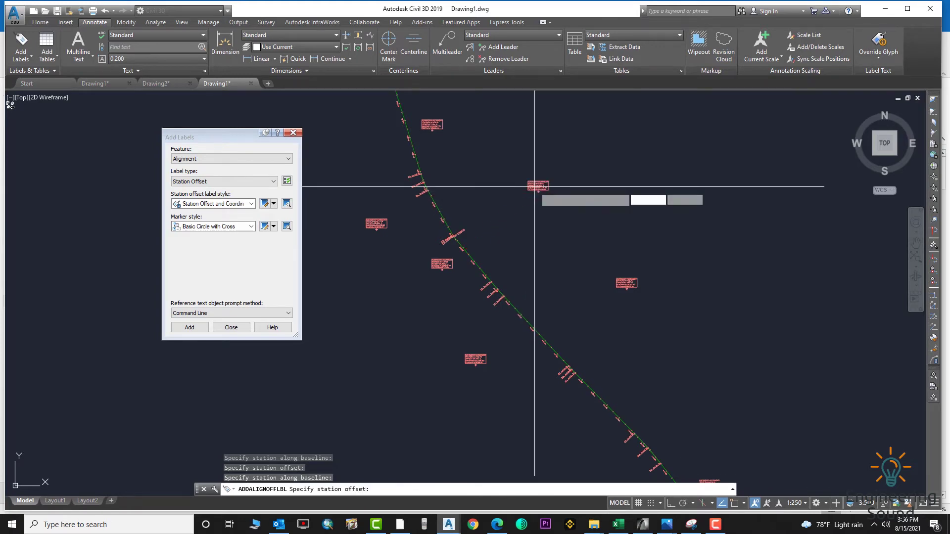
click(527, 186)
Place one more station offset label to the left of the alignment near its end and finish labelling
mouse_move(523, 188)
middle_down()
mouse_move(593, 297)
mouse_move(649, 352)
middle_up()
click(525, 257)
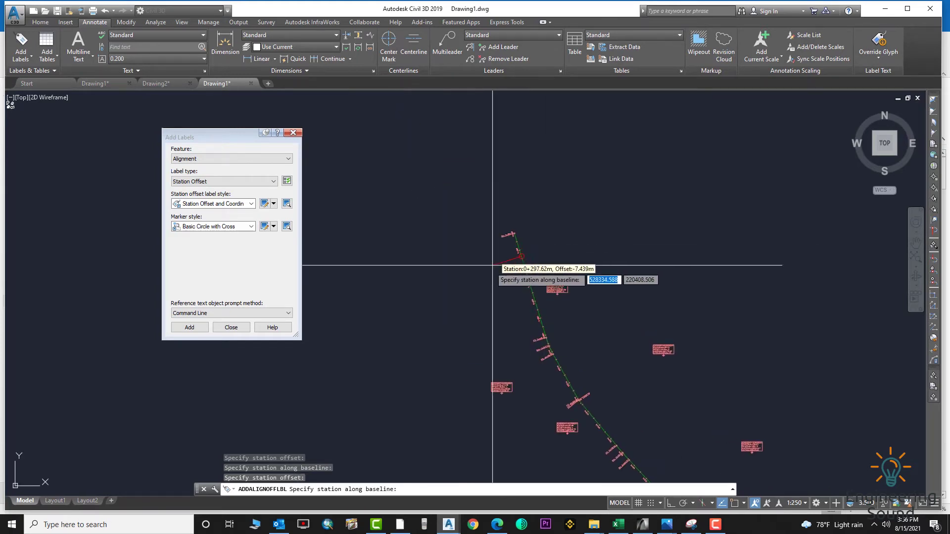
click(473, 275)
key(Escape)
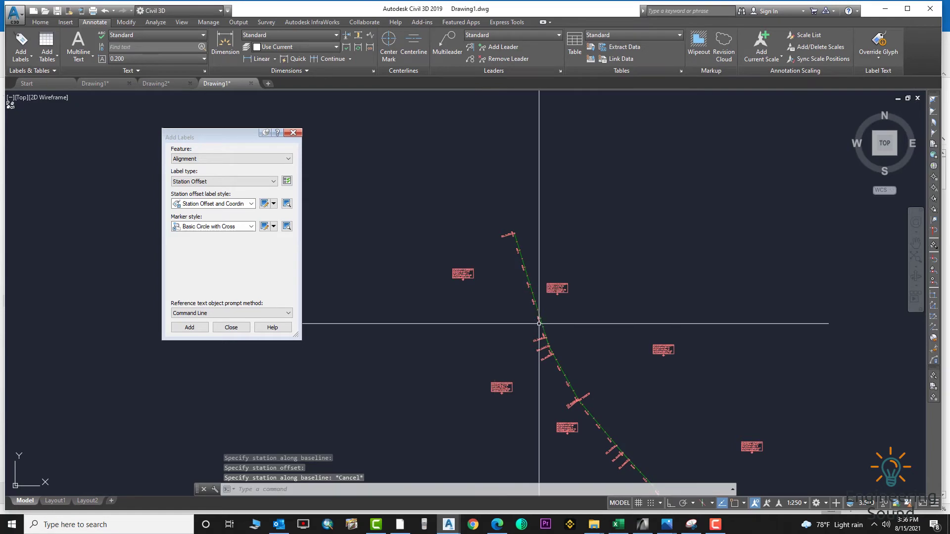
middle_drag(541, 322, 489, 244)
scroll(613, 345, up, 5)
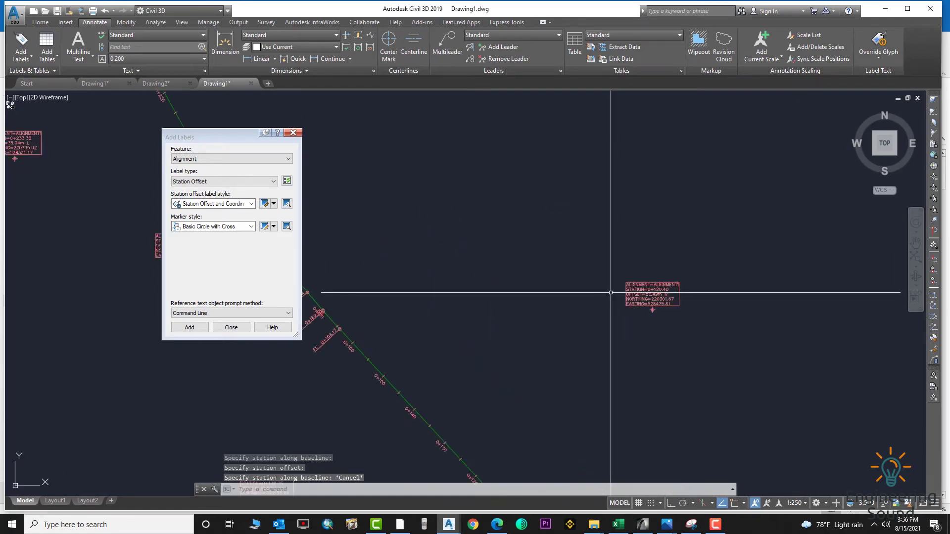
scroll(612, 292, down, 4)
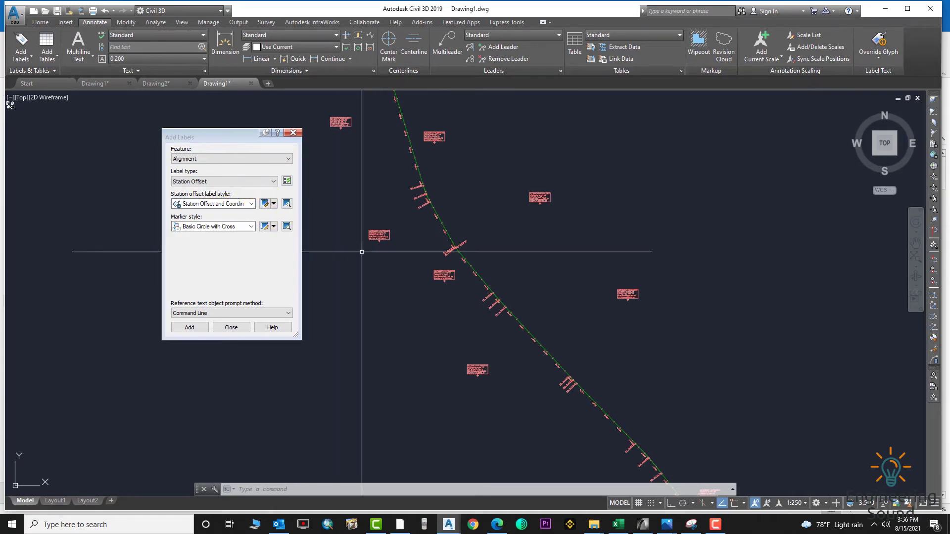
Select one station offset label, extend the selection to all similar labels, and delete them
click(503, 379)
click(462, 361)
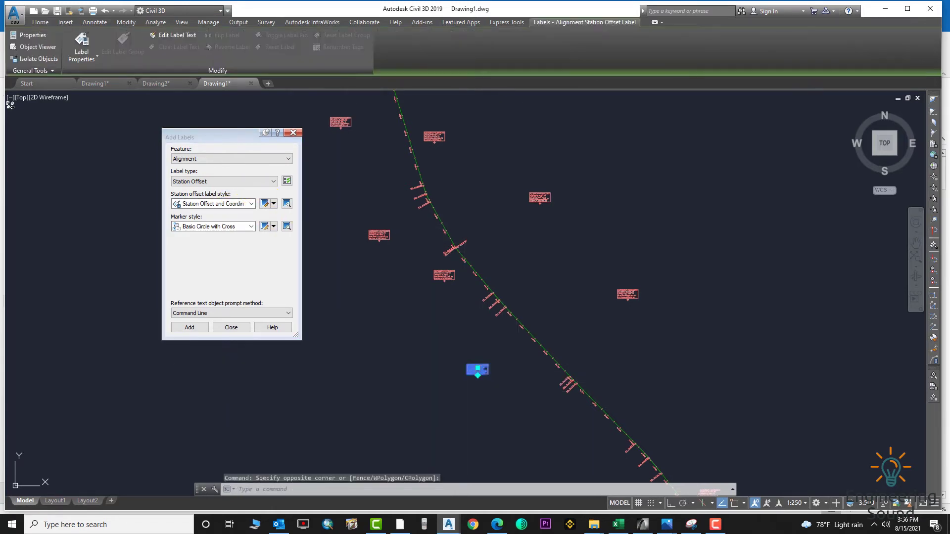
right_click(468, 366)
click(497, 366)
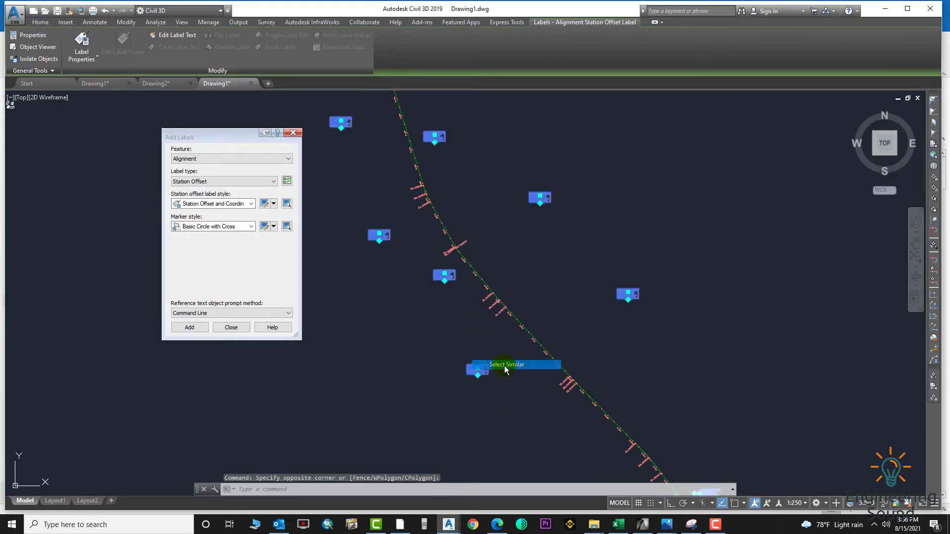
key(Delete)
scroll(547, 373, down, 3)
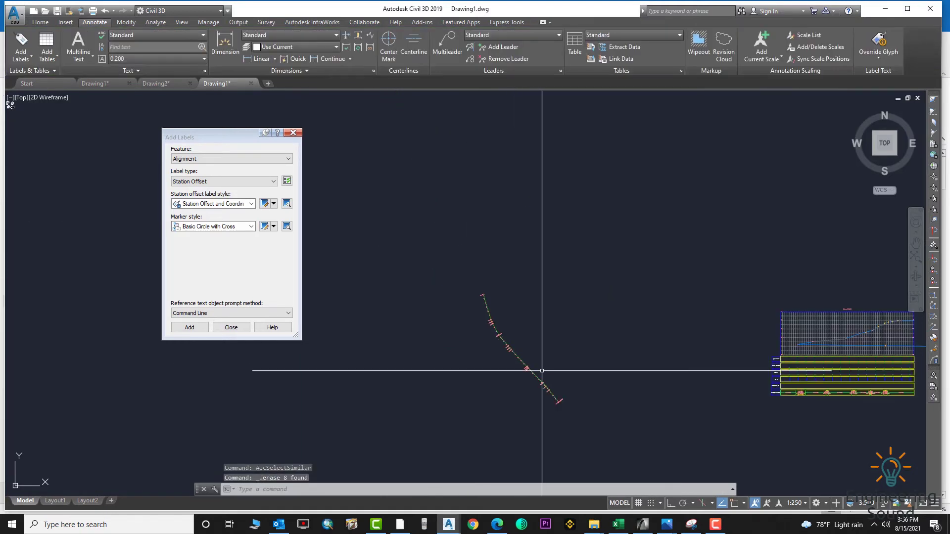
scroll(483, 369, up, 5)
scroll(512, 377, up, 4)
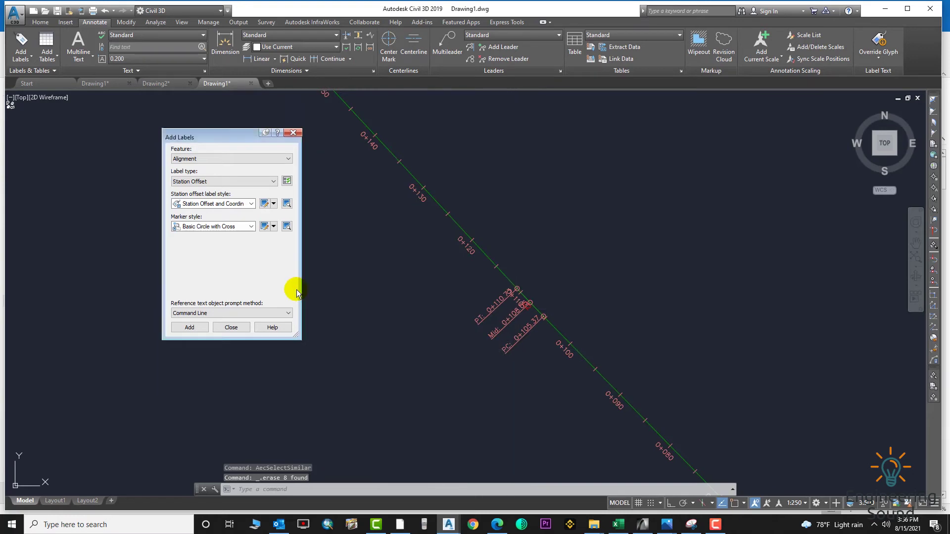
click(218, 181)
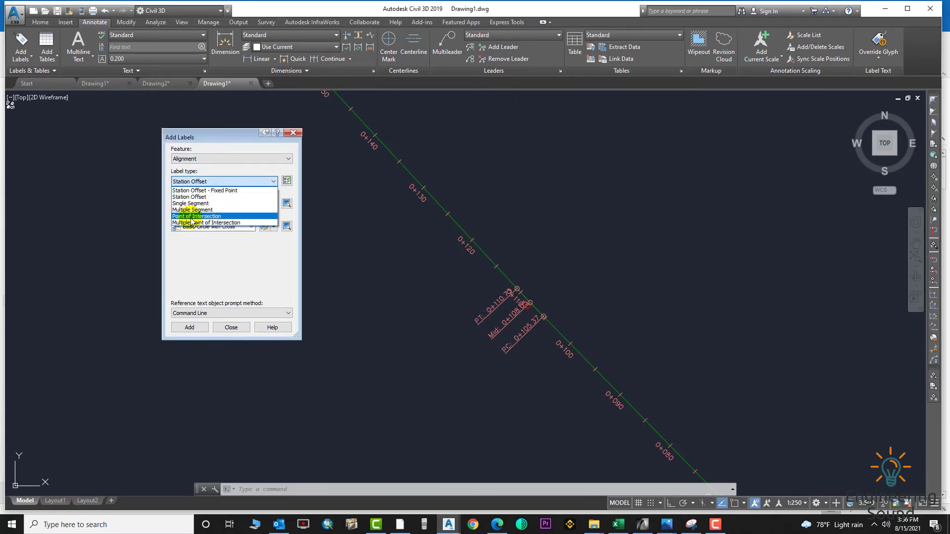
click(353, 201)
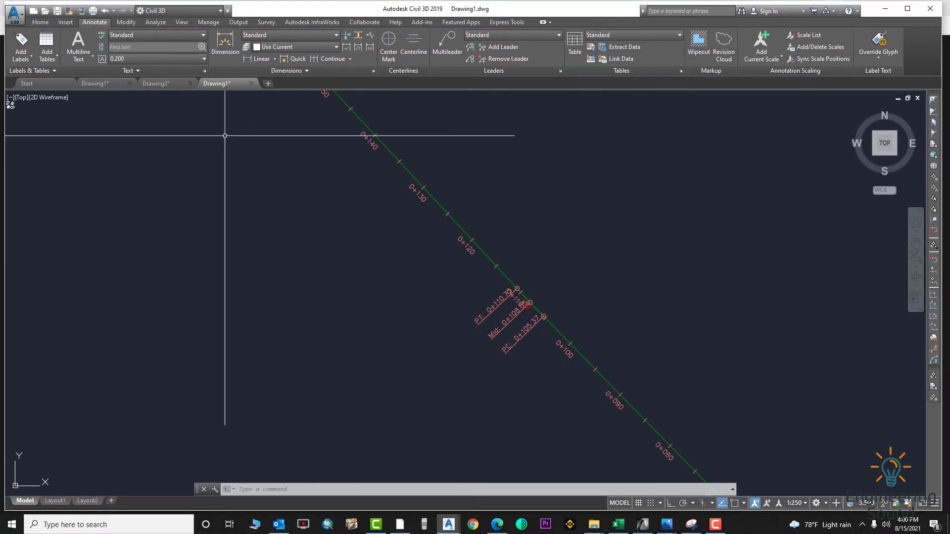
Set up alignment labelling with the Point of Intersection label type and the style PI Index-PI E.N.-Curve & Spiral Data-Below
click(23, 45)
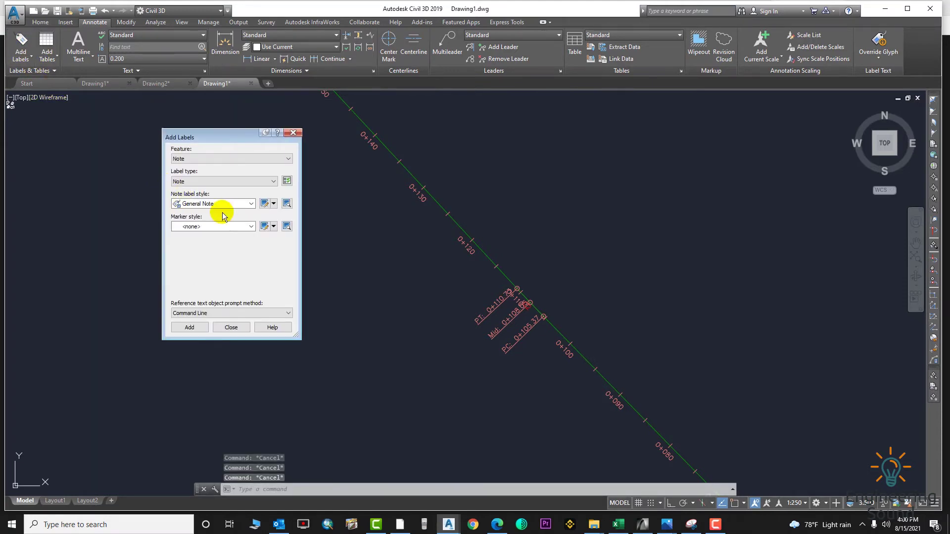
click(212, 159)
click(196, 181)
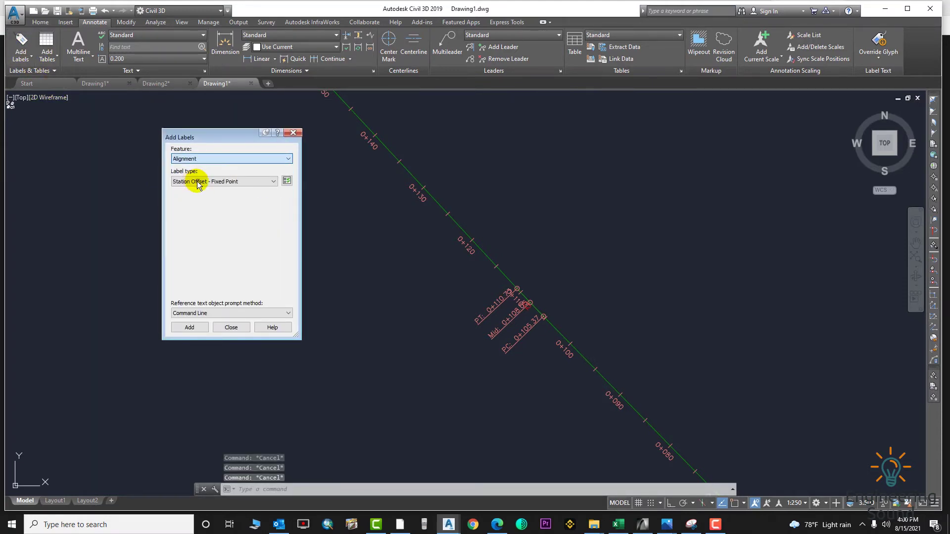
click(230, 182)
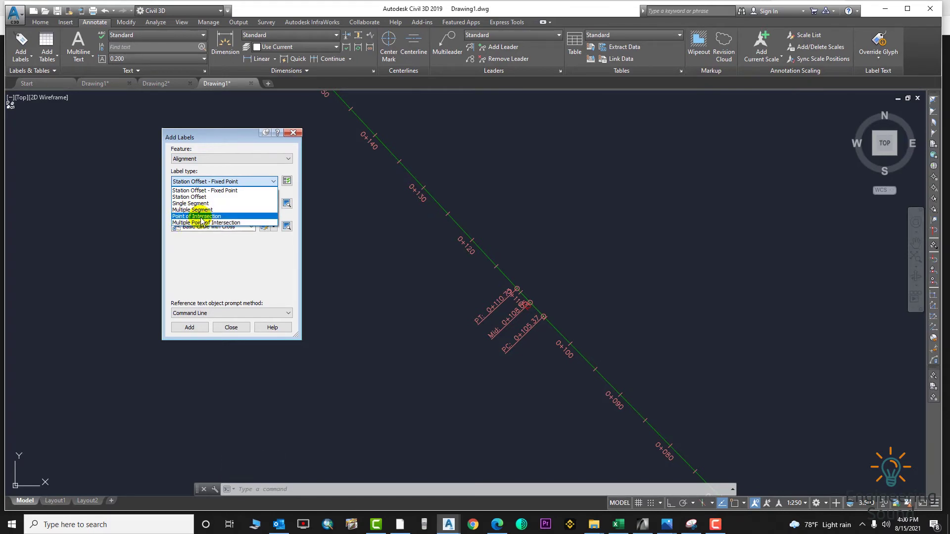
click(201, 217)
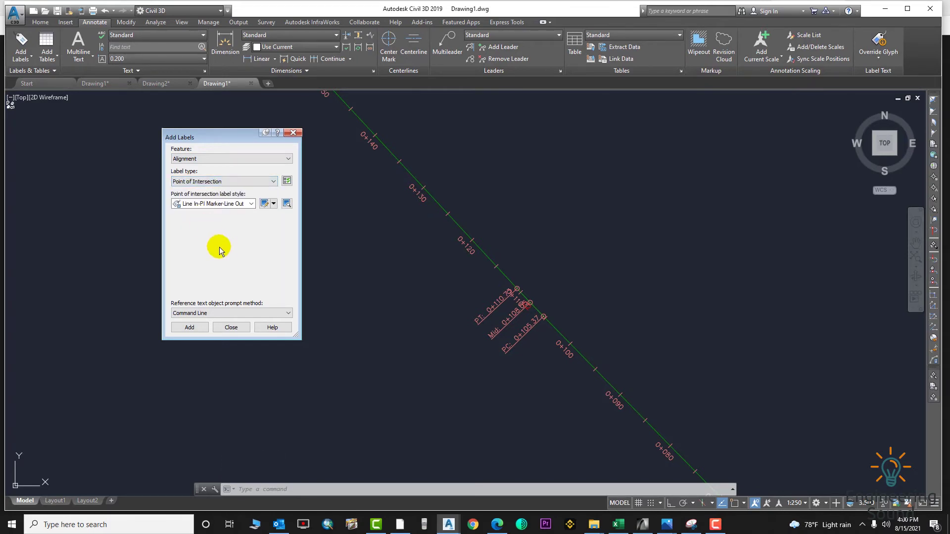
click(251, 204)
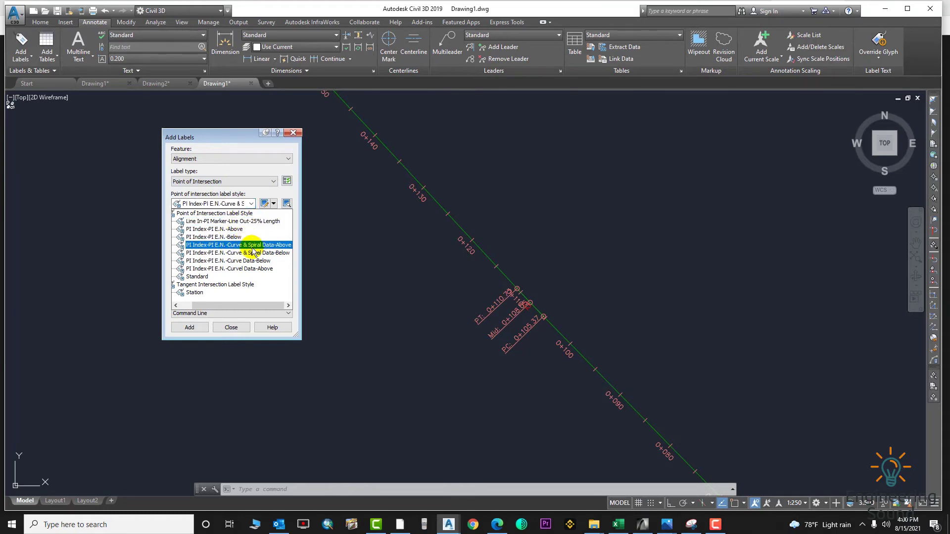
click(227, 253)
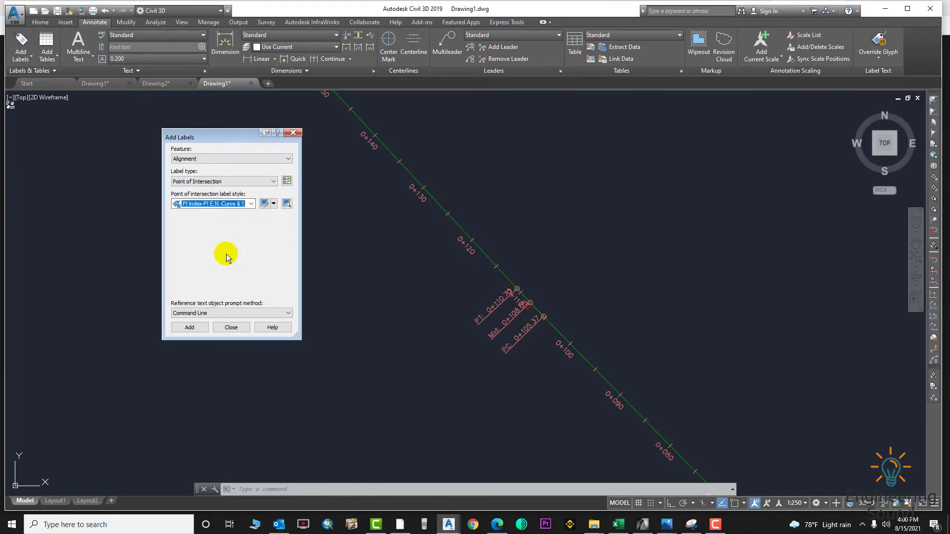
Add point of intersection labels to the alignment at PI 2, PI 3 and PI 6, and finish labelling
click(201, 328)
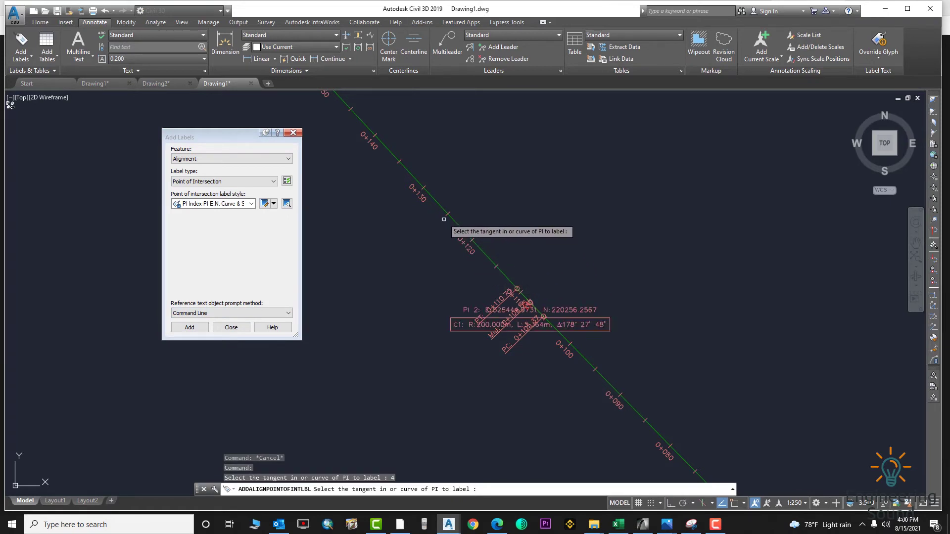
mouse_move(337, 109)
middle_down()
mouse_move(448, 213)
mouse_move(422, 194)
mouse_move(407, 164)
mouse_move(413, 213)
middle_up()
click(449, 198)
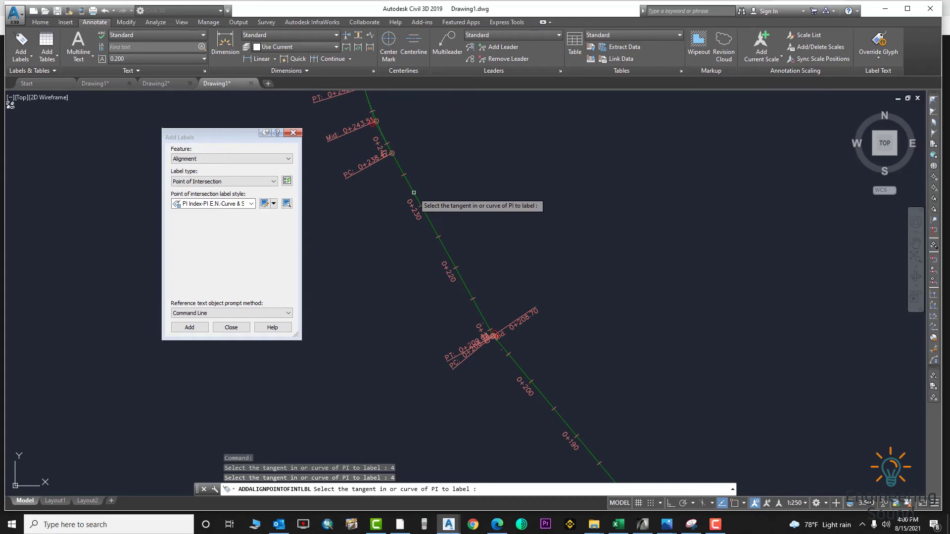
click(414, 193)
middle_drag(389, 169, 490, 237)
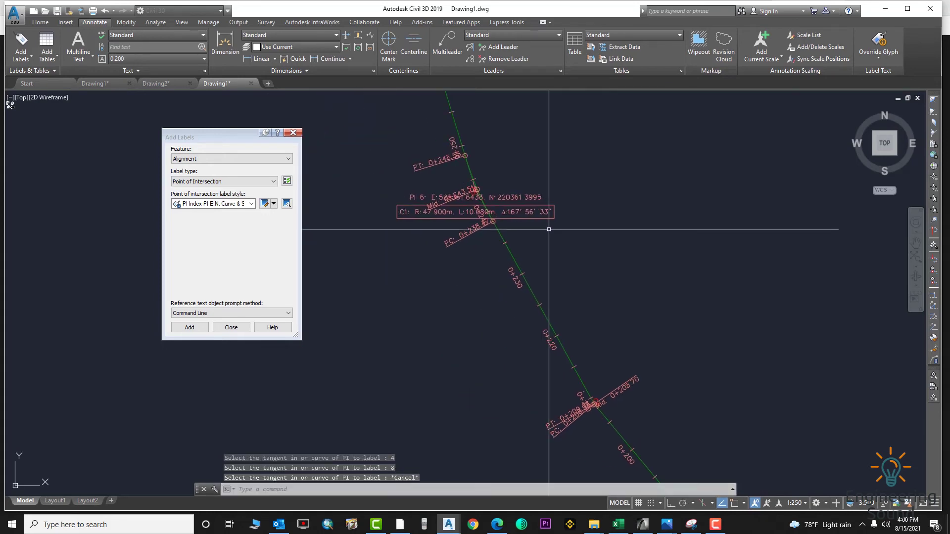
key(Escape)
Move the PI 6 label off the alignment into the empty area on its right, leaving a leader
click(484, 211)
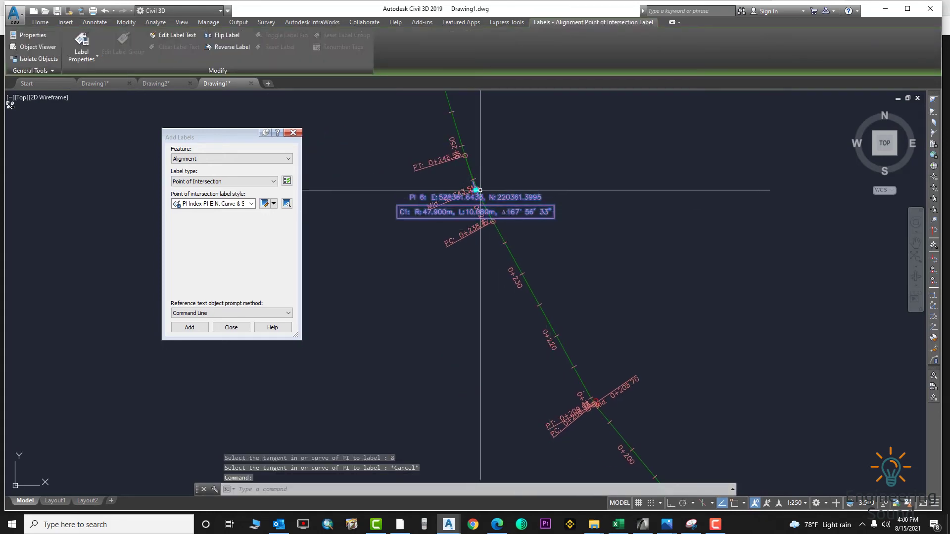
click(478, 189)
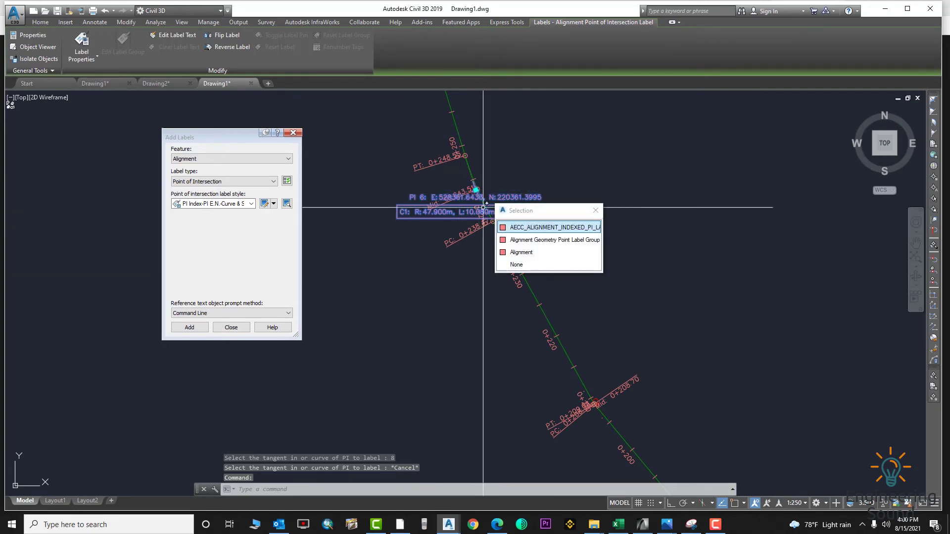
click(529, 227)
click(475, 189)
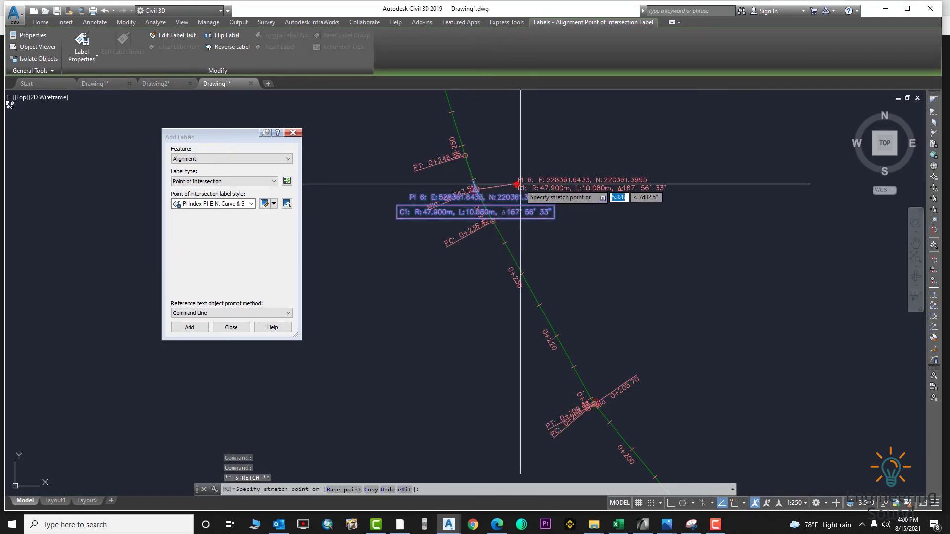
scroll(518, 262, down, 5)
scroll(518, 261, up, 5)
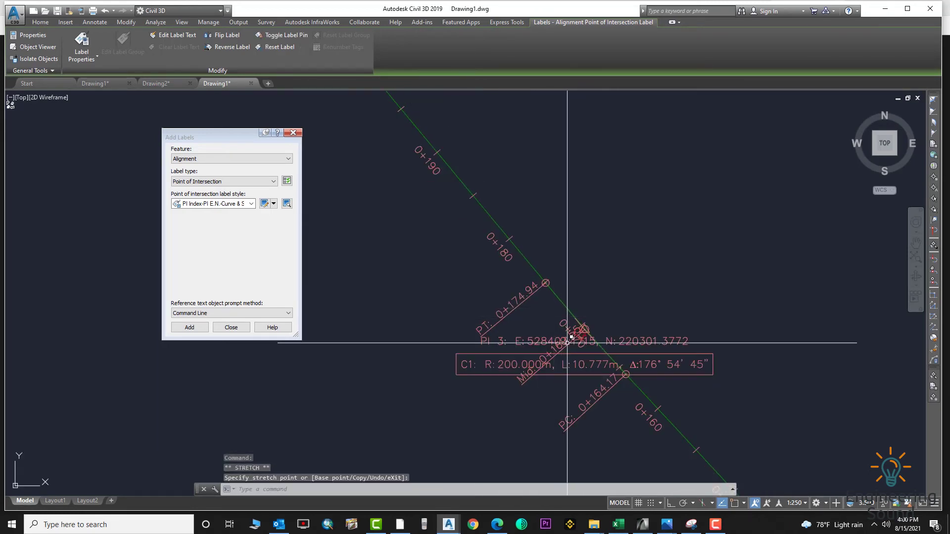
Move the PI 3 label clear of the alignment into the empty area on its right
click(646, 355)
click(630, 354)
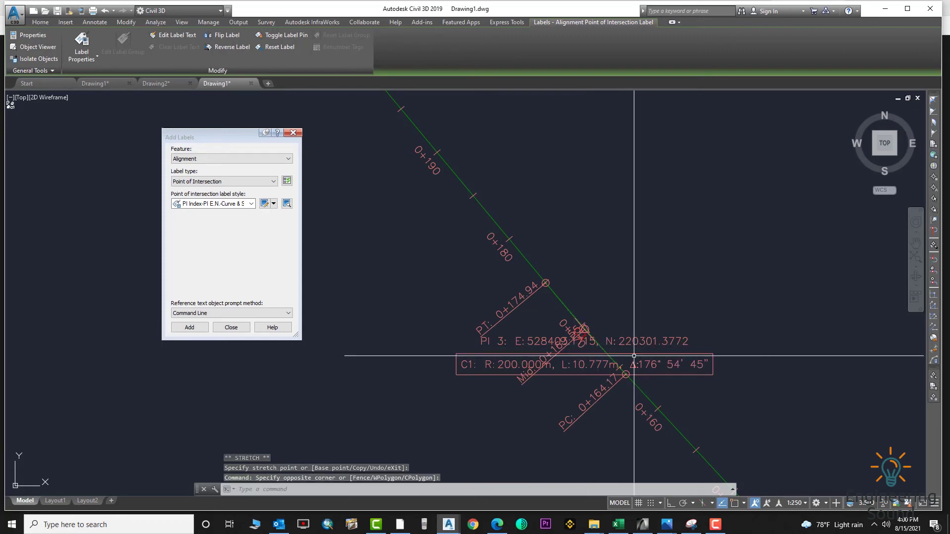
click(585, 329)
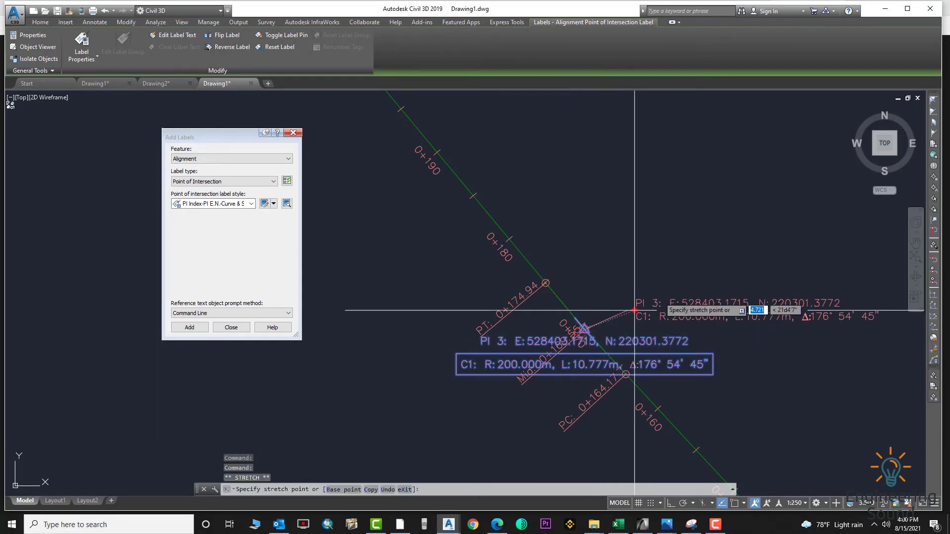
scroll(631, 321, down, 5)
scroll(631, 322, up, 2)
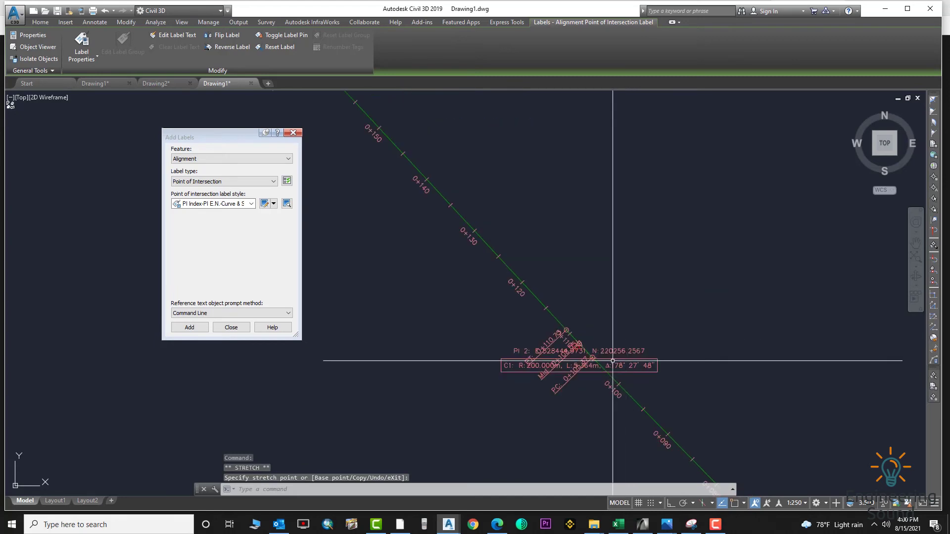
Move the PI 2 label to the right of the alignment and delete all three relocated point of intersection labels
click(613, 347)
click(579, 343)
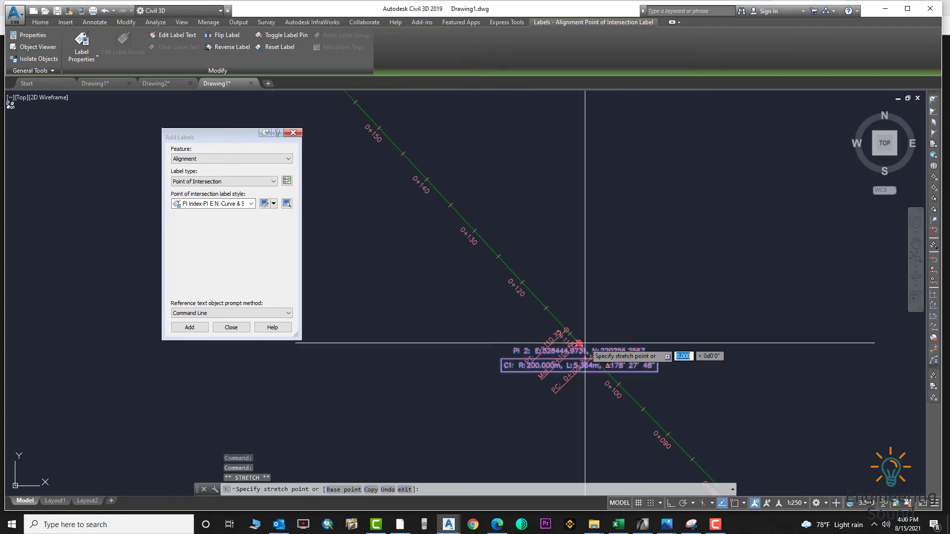
scroll(647, 318, down, 4)
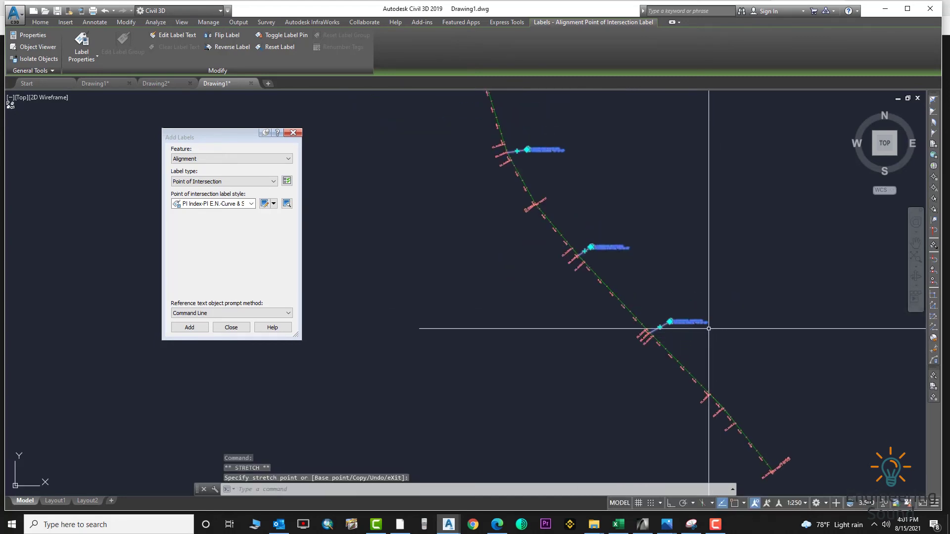
key(Delete)
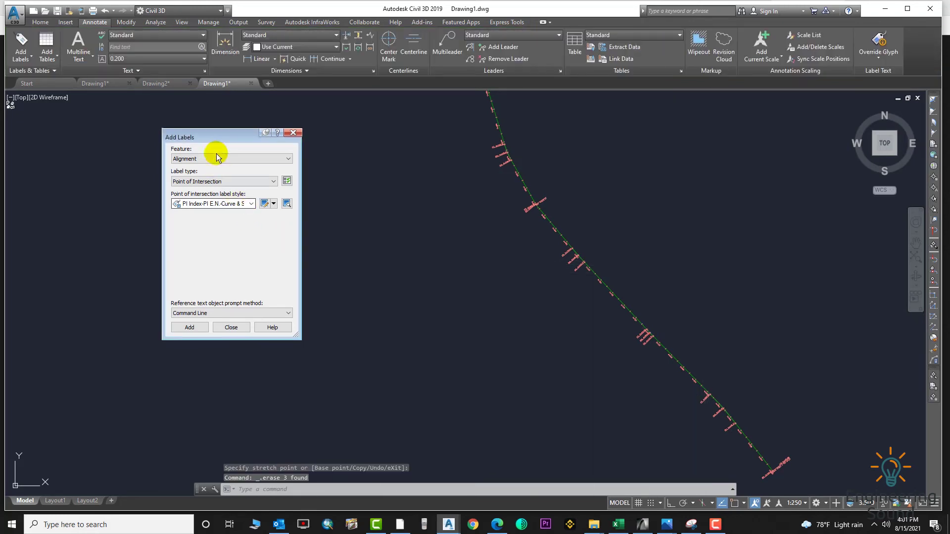
Label the alignment using the Multiple Point of Intersection label type with the style Line In-PI Marker-Line Out-25% Length
click(223, 182)
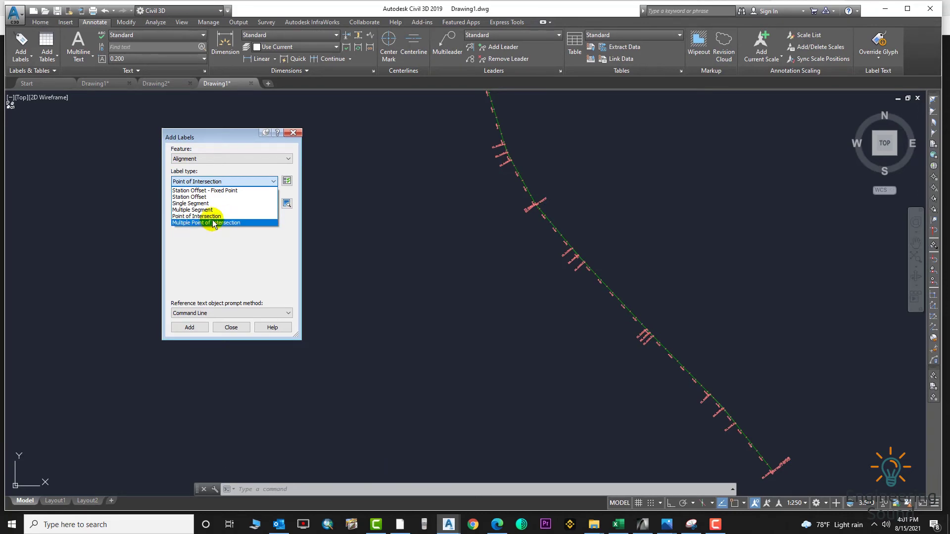
click(213, 223)
click(193, 328)
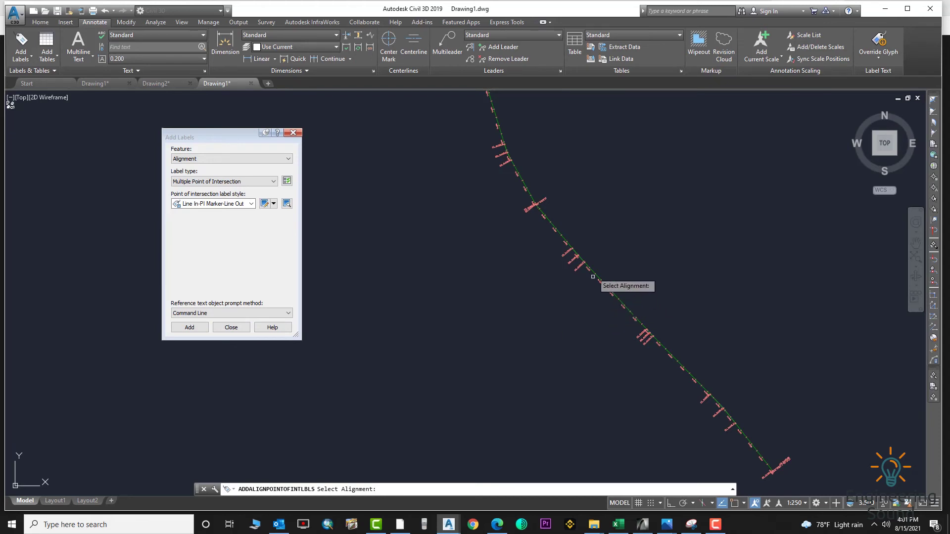
scroll(592, 276, up, 3)
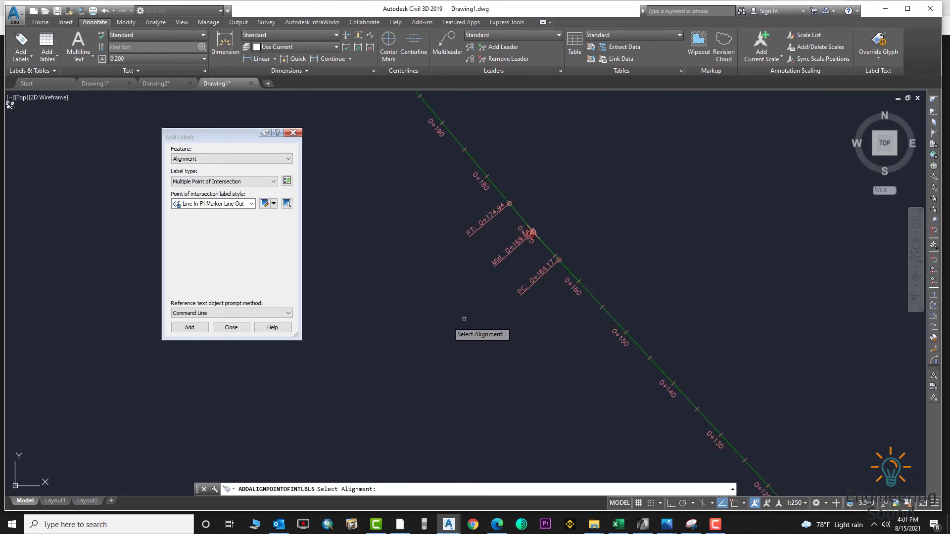
click(186, 327)
scroll(589, 291, down, 2)
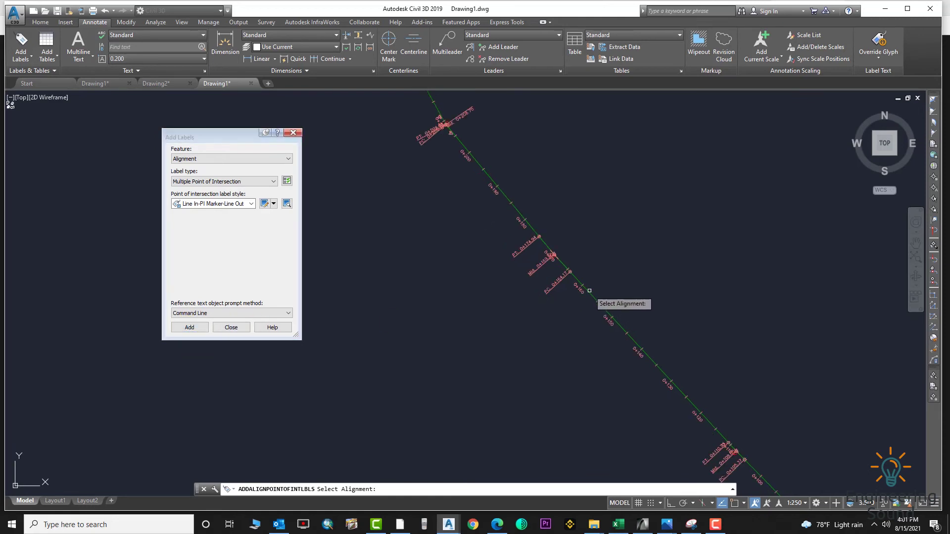
scroll(532, 225, up, 2)
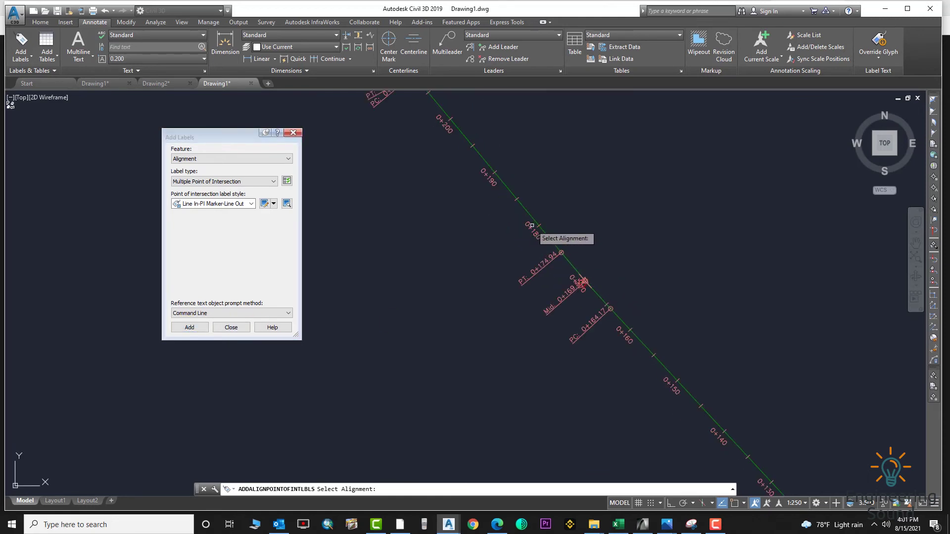
click(561, 254)
click(617, 291)
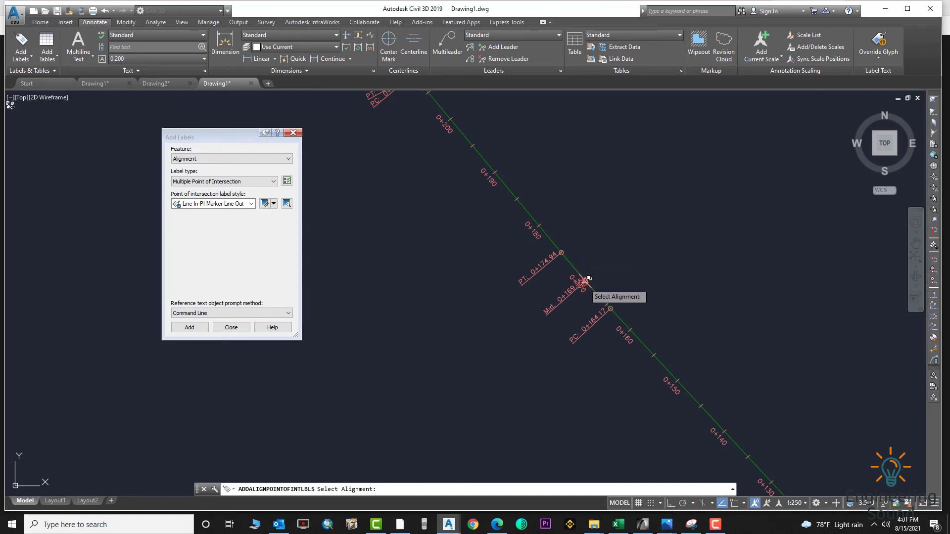
scroll(591, 277, up, 2)
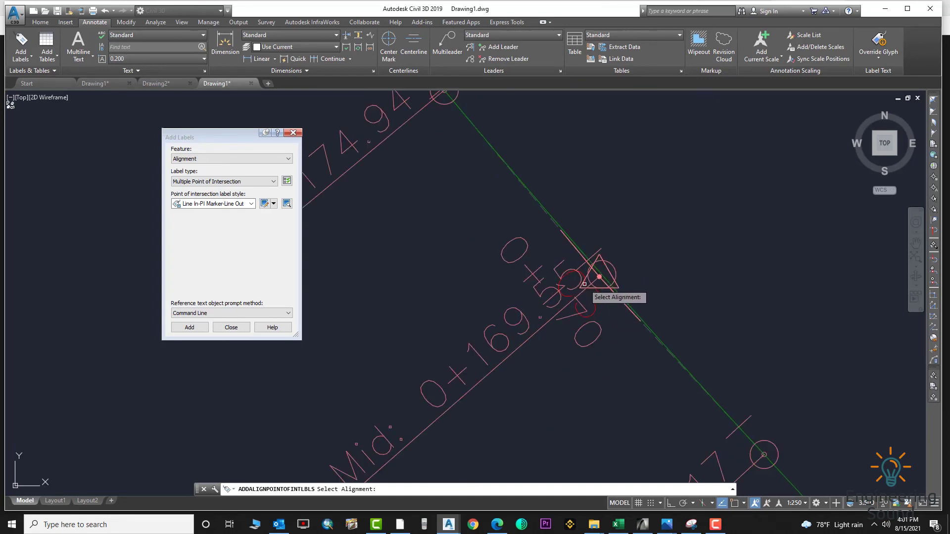
scroll(589, 274, down, 1)
Add multiple point of intersection labels to the alignment in the style PI Index-PI E.N.-Curve & Spiral Data-Below
click(252, 204)
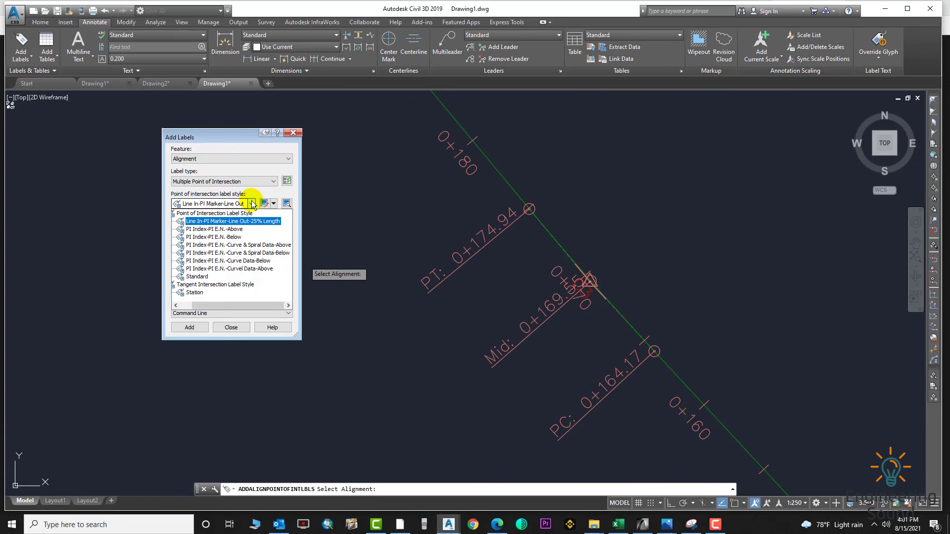
click(253, 253)
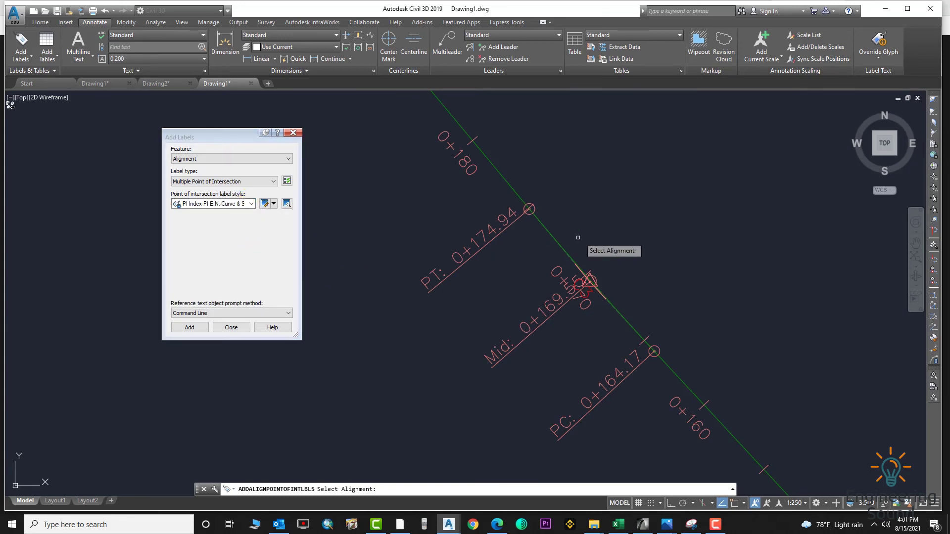
scroll(564, 249, down, 4)
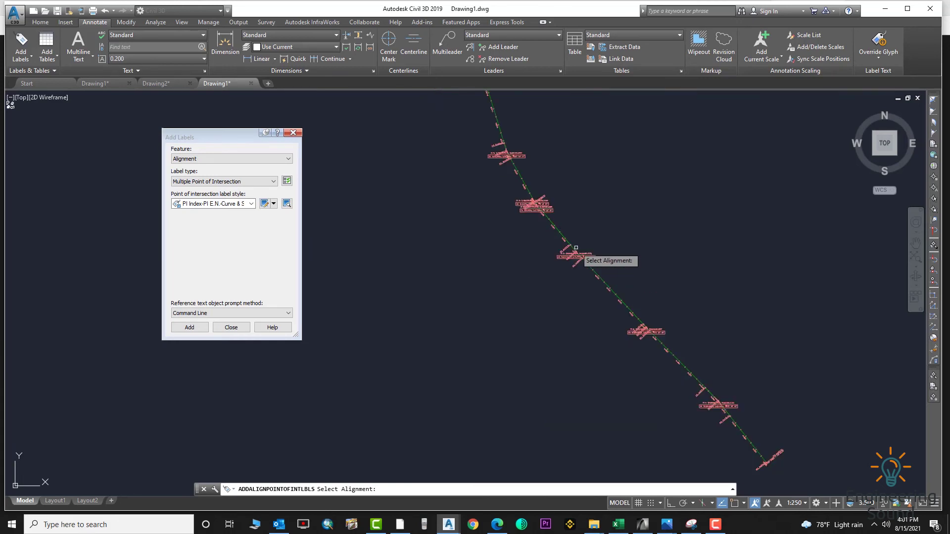
scroll(573, 333, up, 7)
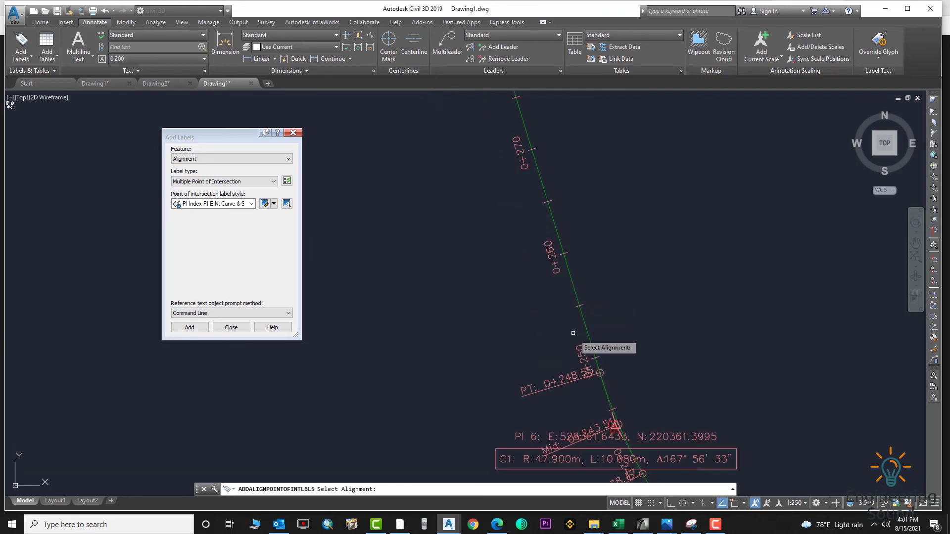
scroll(583, 324, down, 6)
Add a second set of multiple point of intersection labels in the style PI Index-PI E.N.-Curve & Spiral Data-Above
click(213, 306)
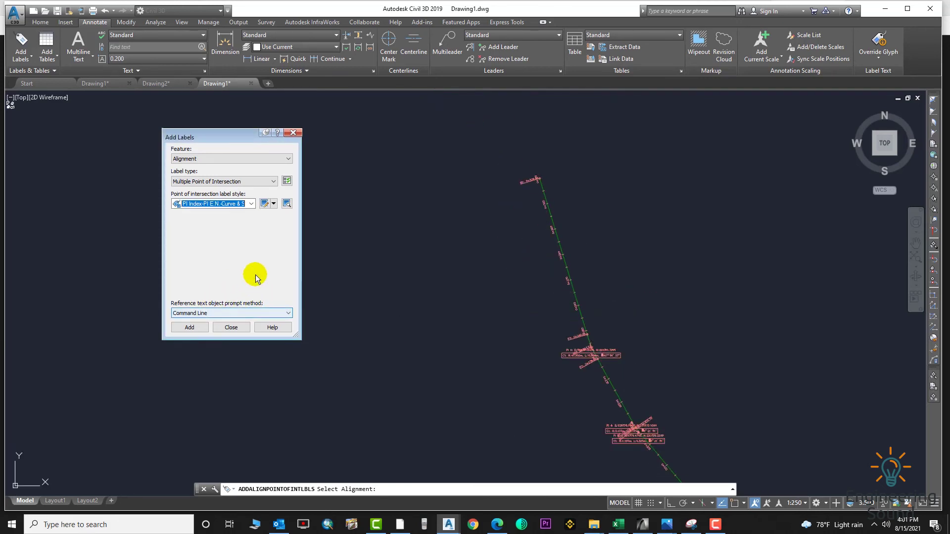
click(251, 205)
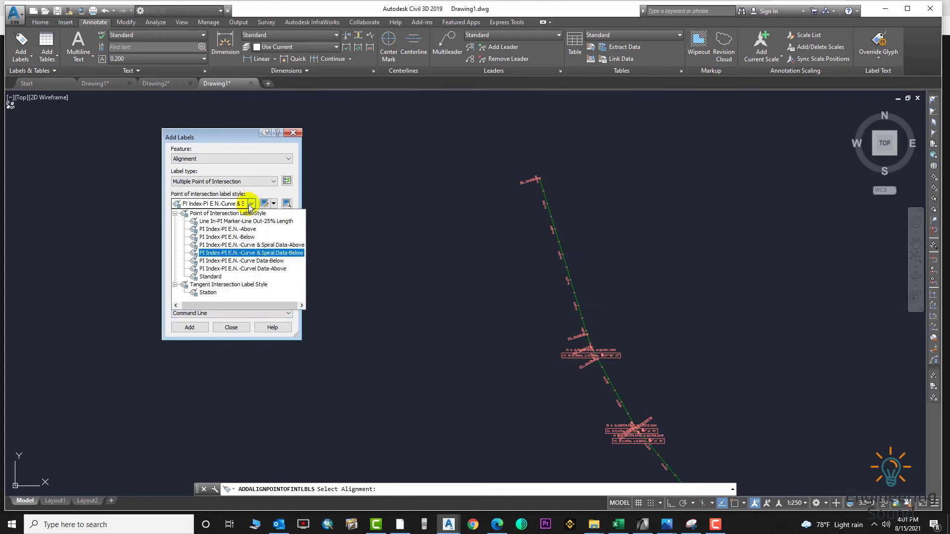
click(241, 252)
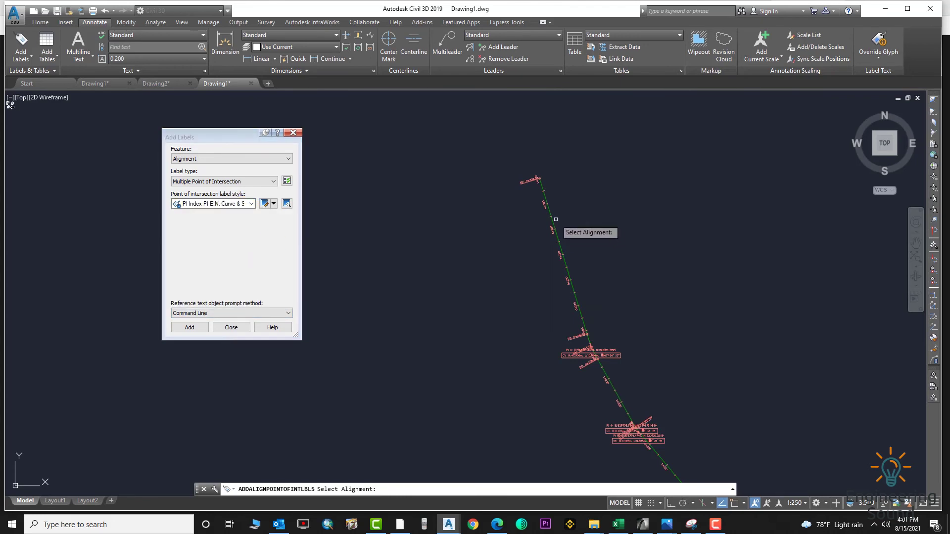
middle_drag(573, 307, 596, 238)
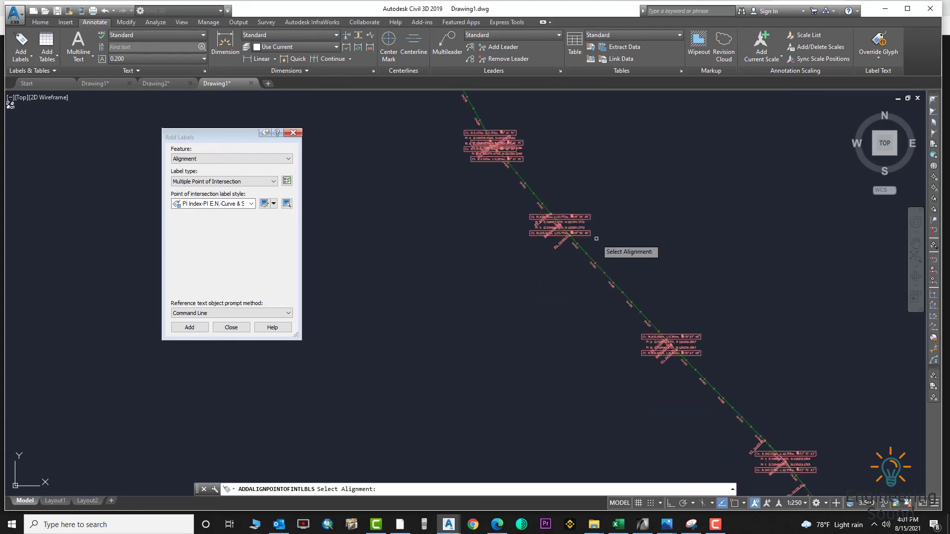
scroll(643, 345, up, 5)
scroll(624, 294, down, 2)
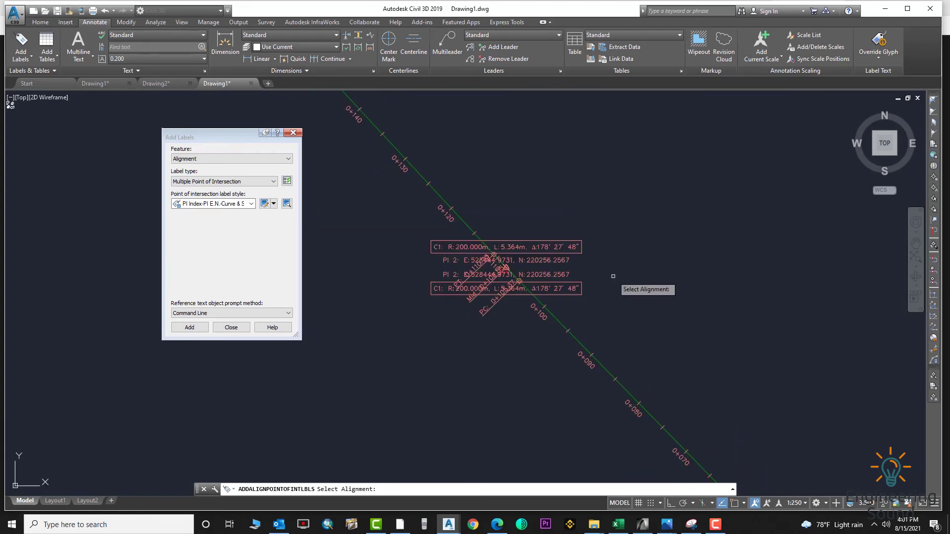
Finish labelling and pull the two PI 2 labels apart, the upper one up and right, the lower one down and left
key(Escape)
click(509, 259)
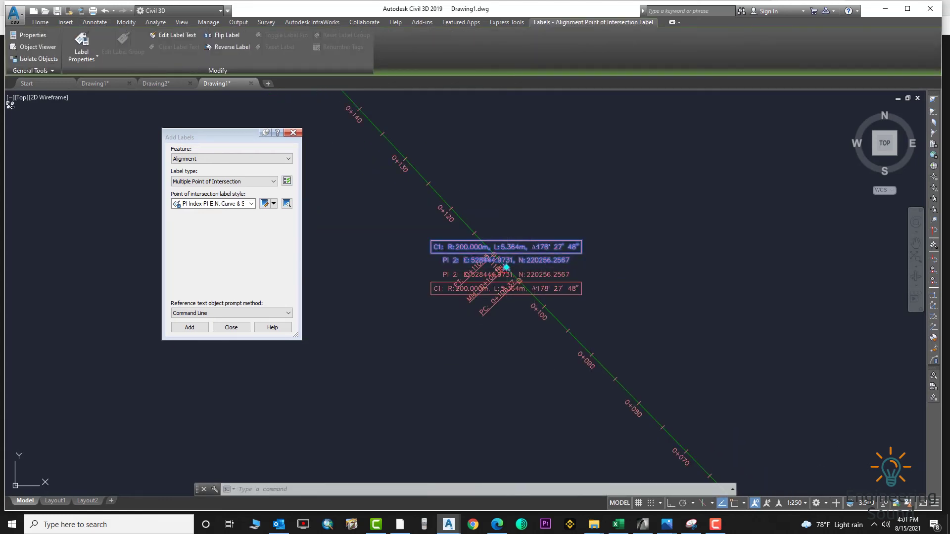
drag(506, 267, 563, 175)
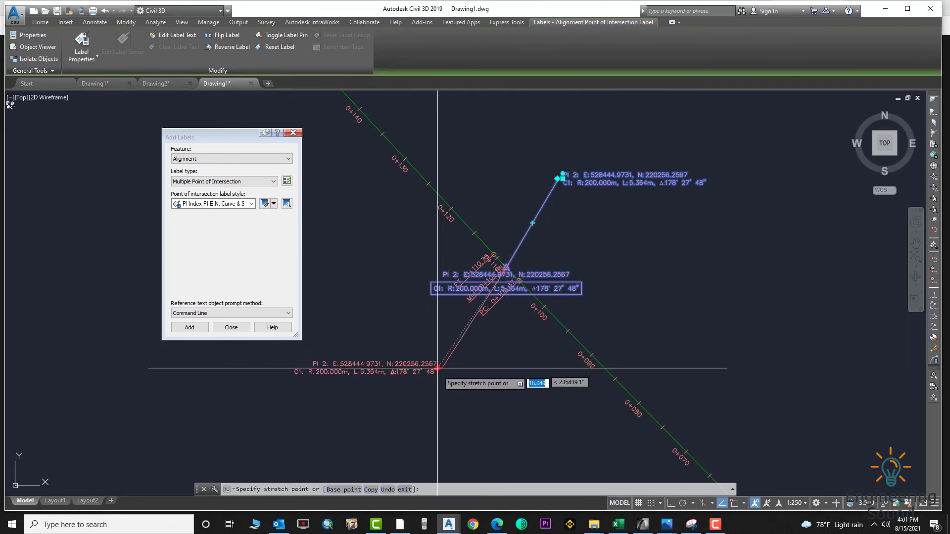
Move the upper PI 1 label off the alignment to its upper right and clear the label selection
scroll(540, 372, down, 3)
scroll(540, 372, up, 4)
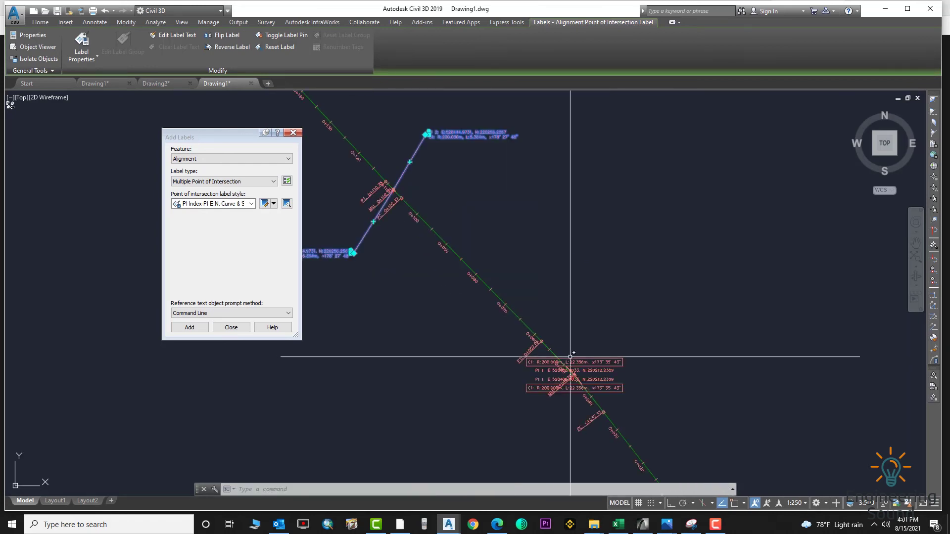
click(598, 310)
middle_drag(604, 398, 577, 315)
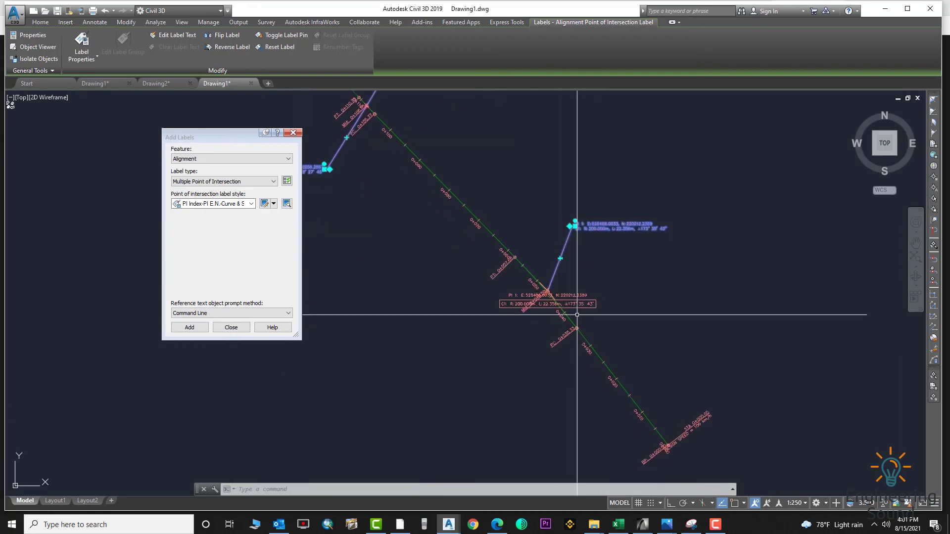
click(546, 292)
key(Escape)
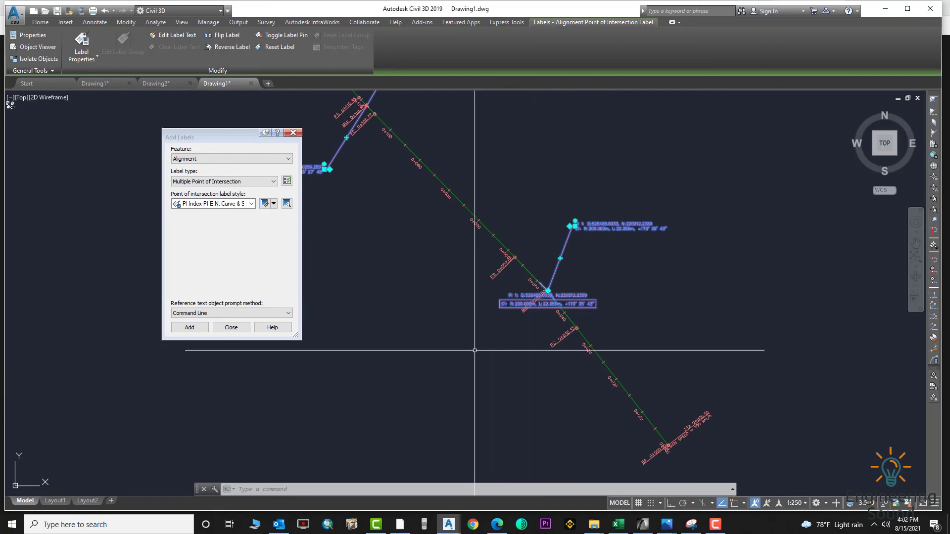
scroll(594, 297, up, 5)
key(Escape)
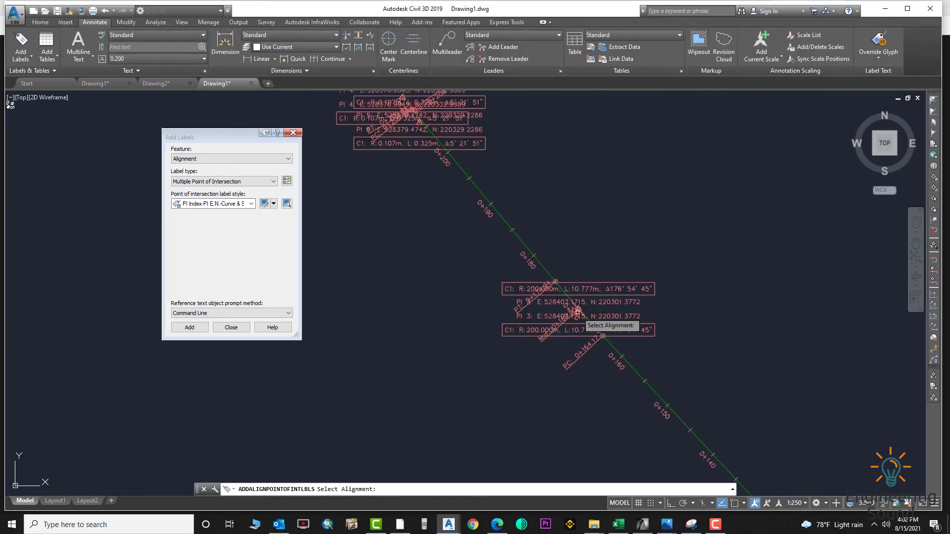
Pull the two overlapping PI 3 labels off the alignment, the upper one up and right, the lower one down and left
click(591, 296)
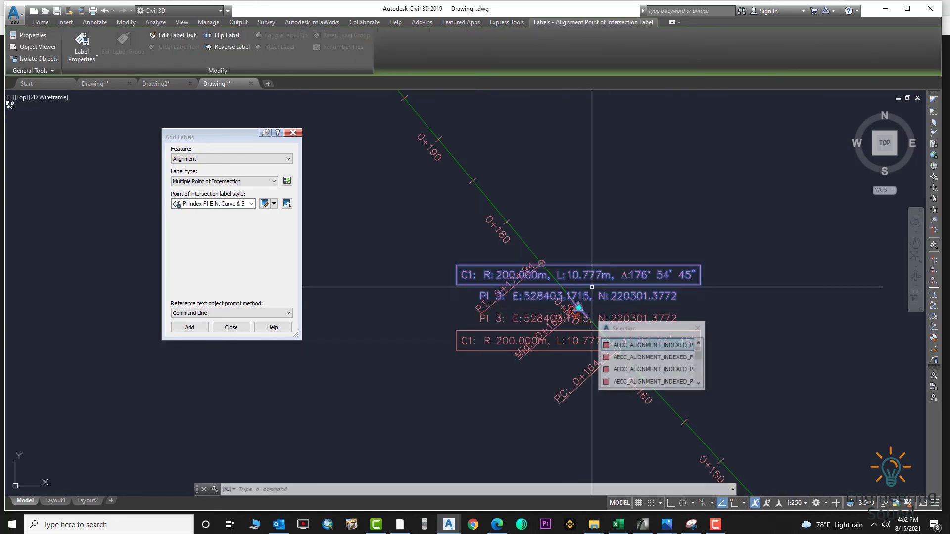
click(614, 346)
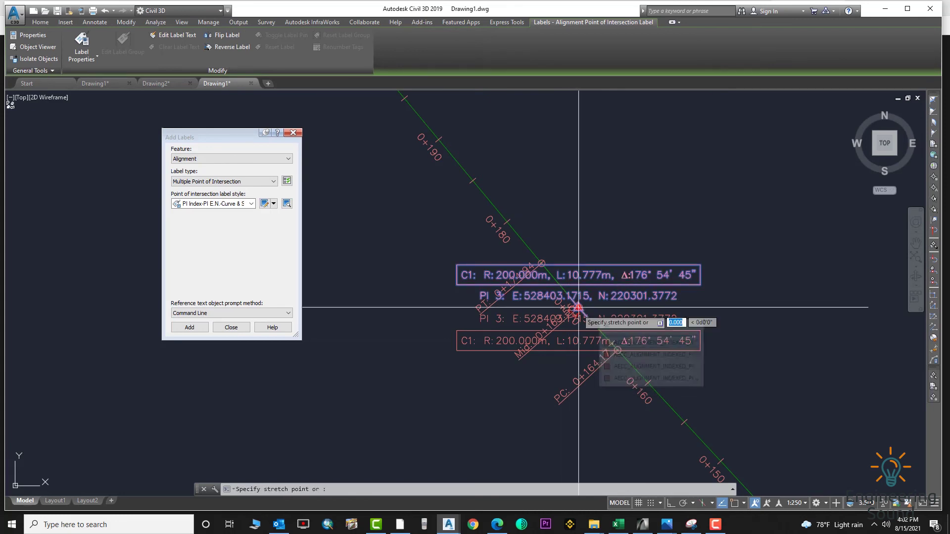
click(578, 307)
click(657, 207)
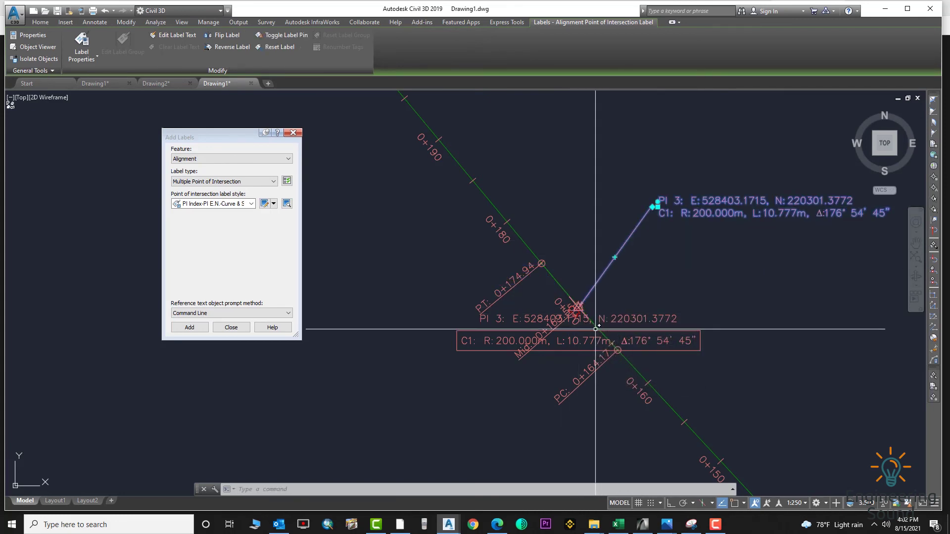
click(570, 329)
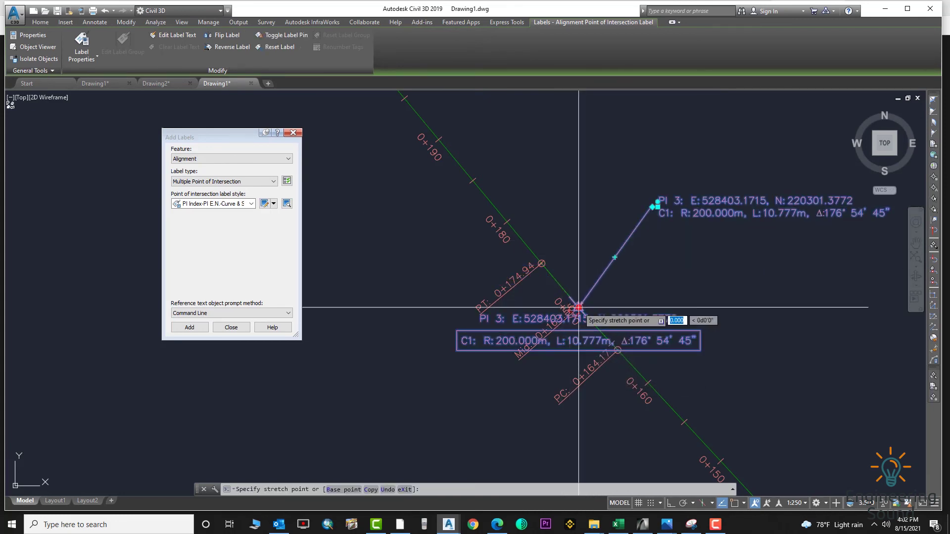
click(576, 308)
click(490, 361)
Separate the two PI 6 labels from the alignment, the upper one to its upper right, the lower one to its lower left
scroll(527, 320, down, 5)
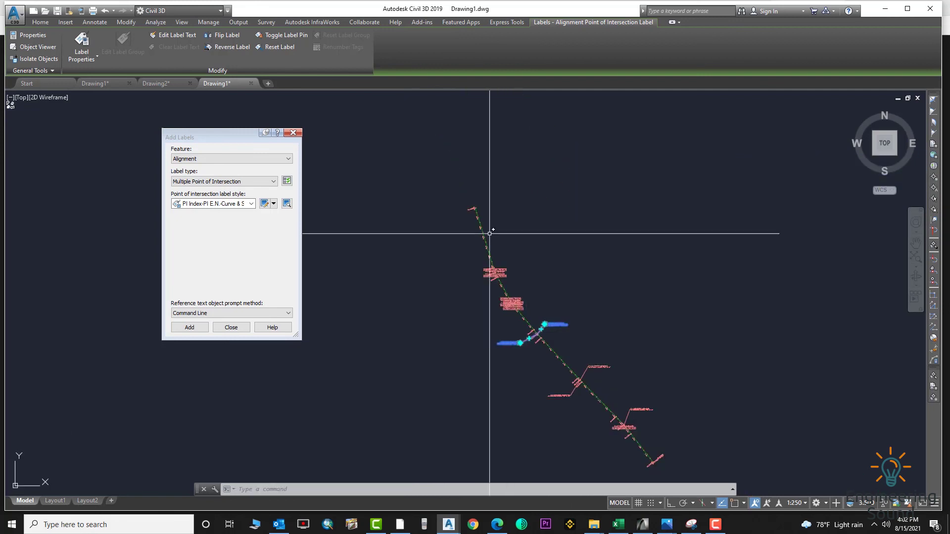
scroll(527, 320, up, 5)
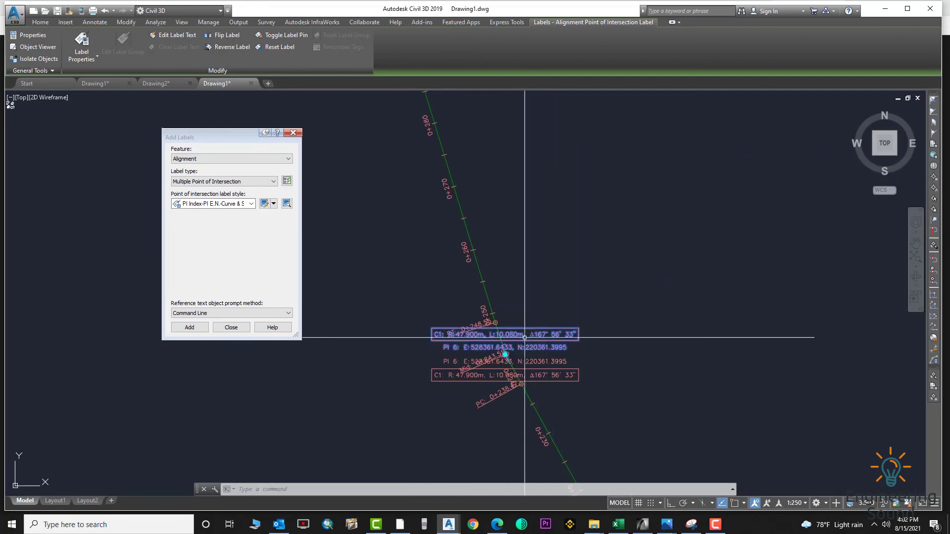
click(505, 353)
click(613, 254)
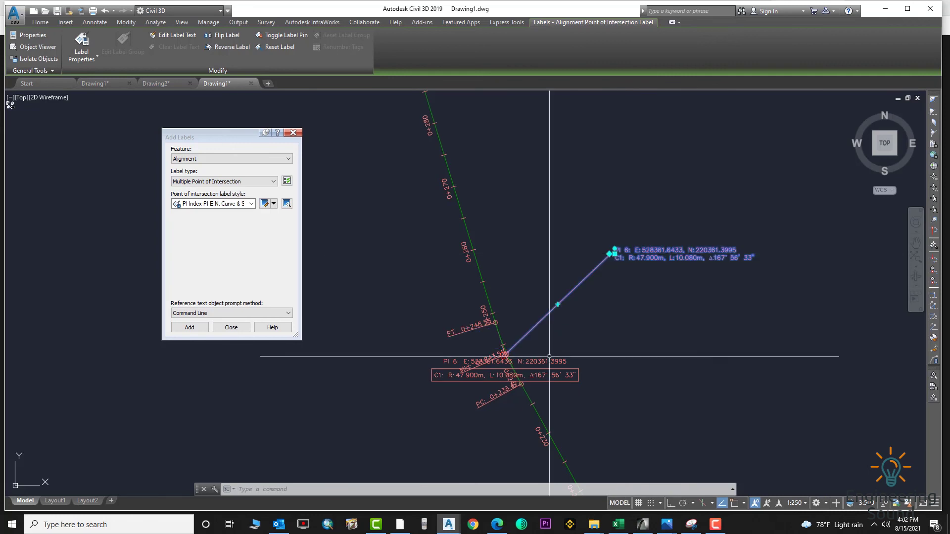
click(502, 376)
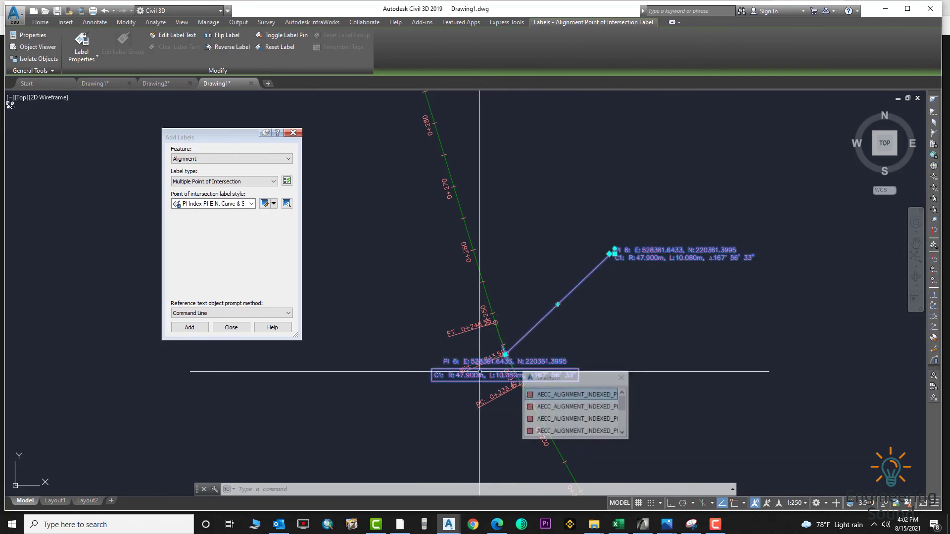
click(504, 355)
click(474, 384)
scroll(418, 367, down, 5)
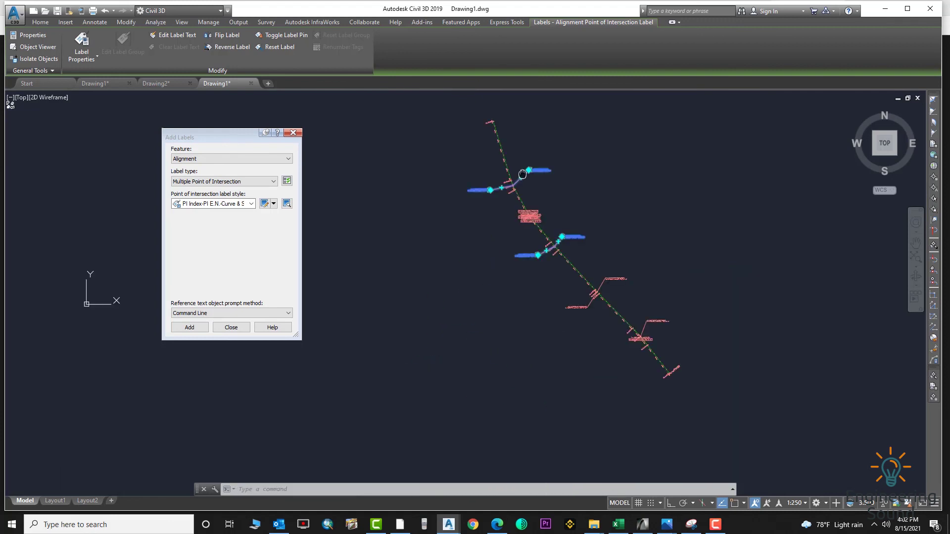
scroll(554, 229, down, 4)
scroll(547, 269, up, 4)
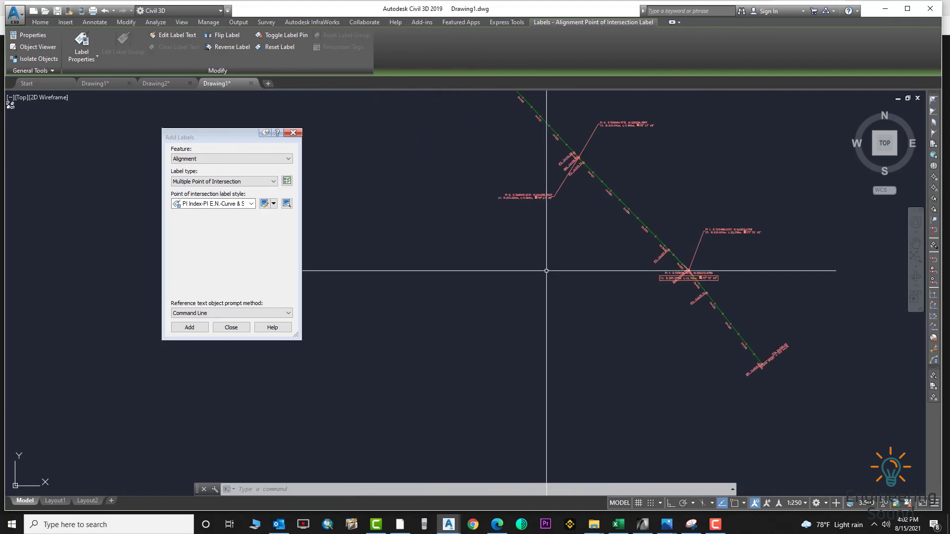
click(578, 262)
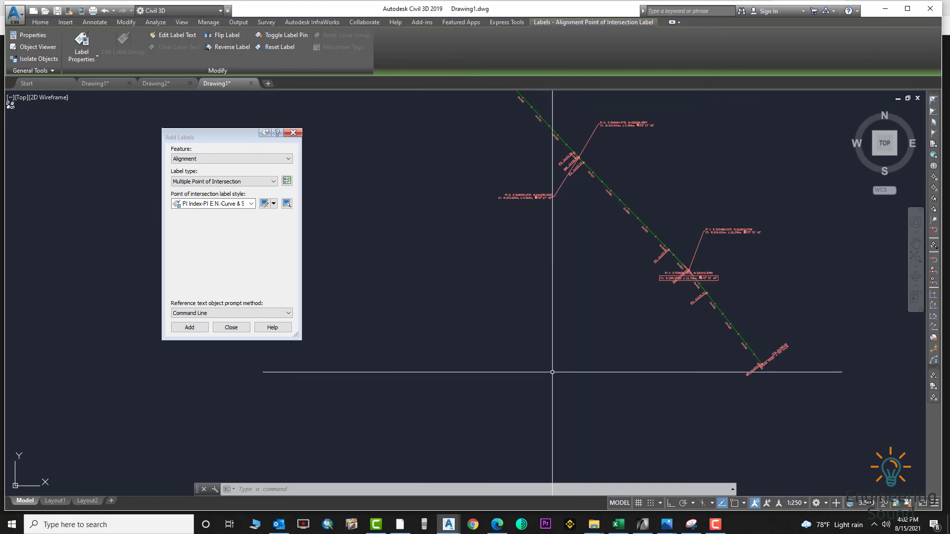